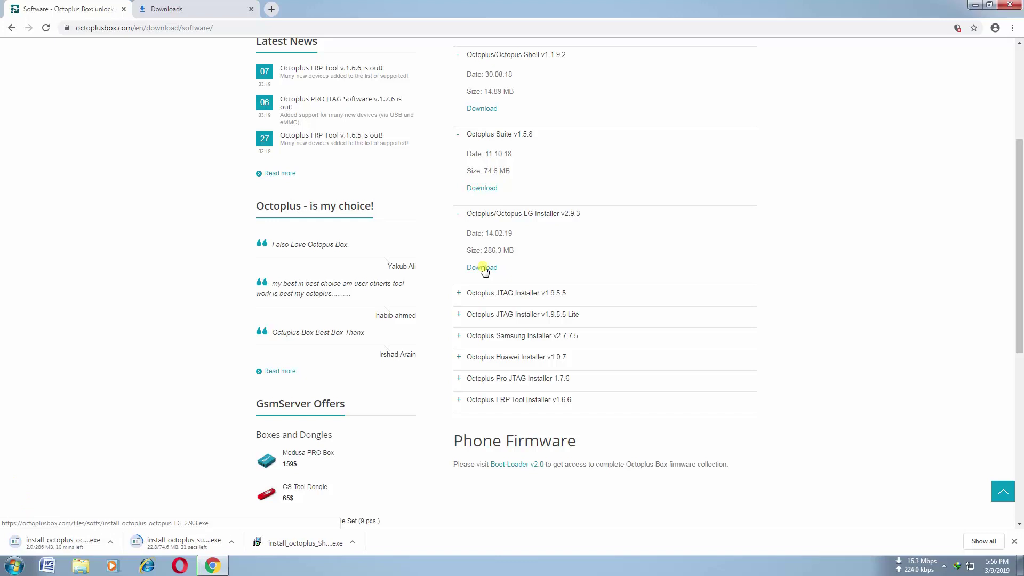
Download the Octoplus Samsung Installer v2.7.7.5 and check it in the browser's full downloads list
left_click(460, 335)
scroll(462, 336, "down", 1)
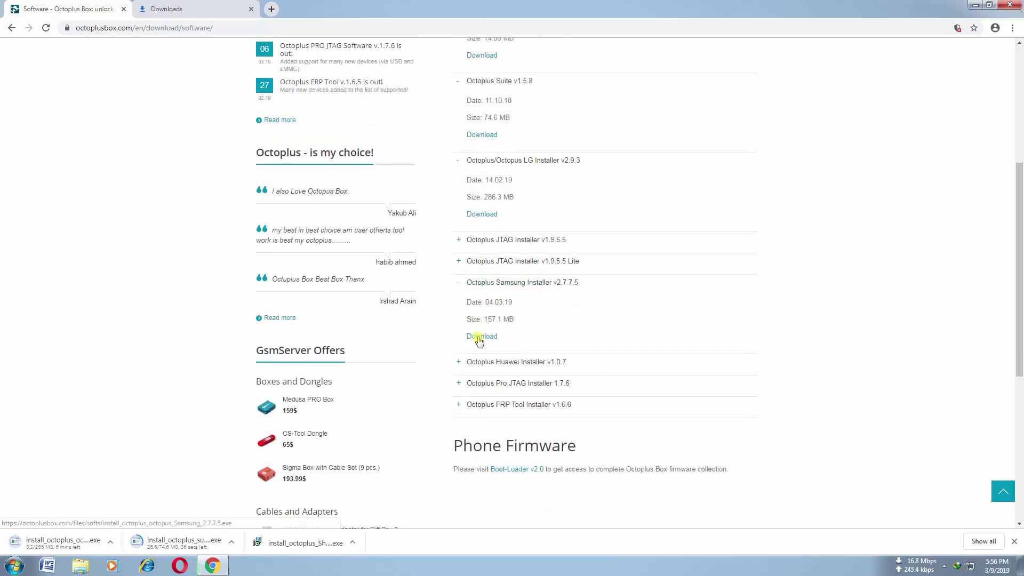
left_click(479, 338)
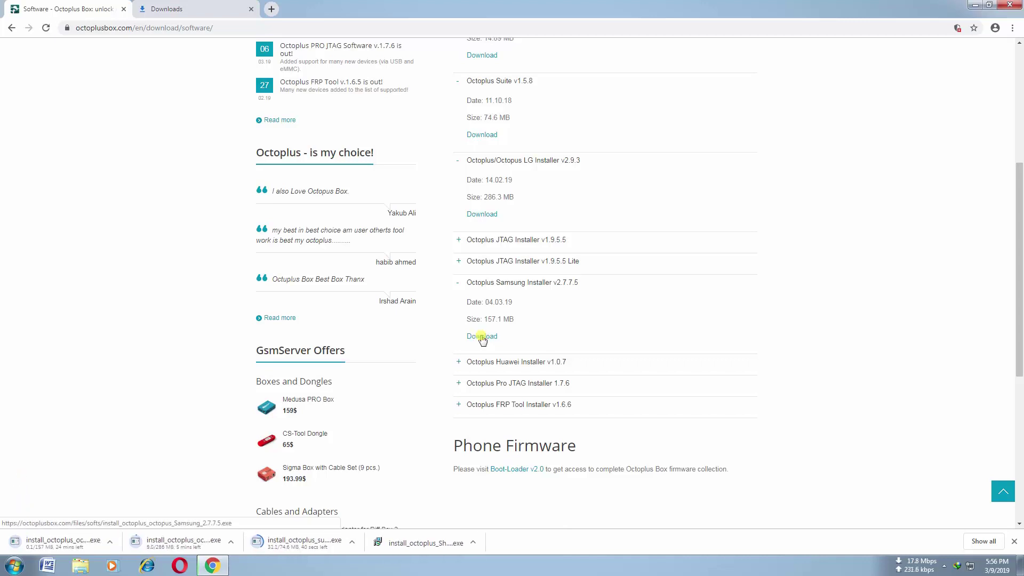
left_click(983, 541)
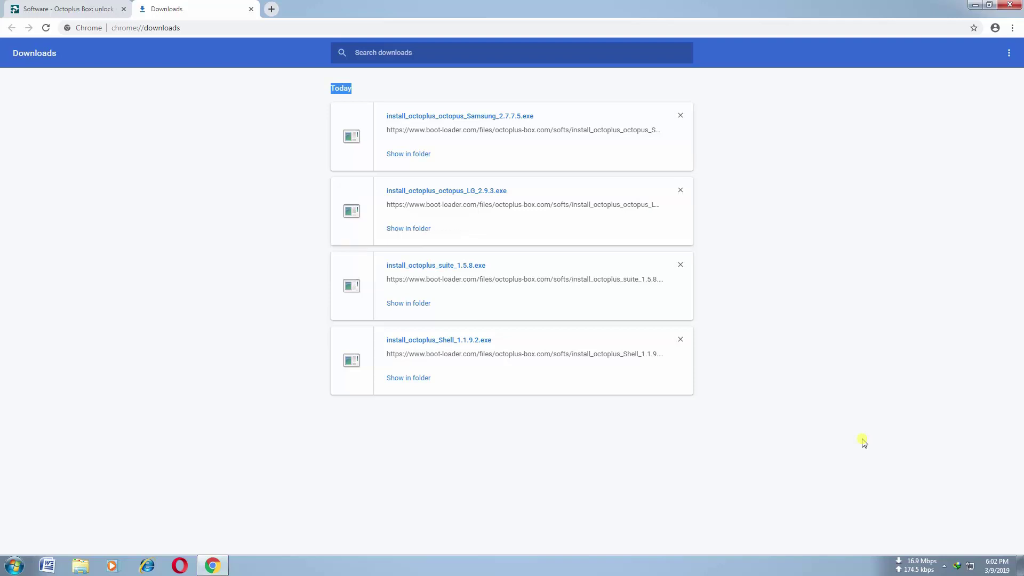
left_click(251, 9)
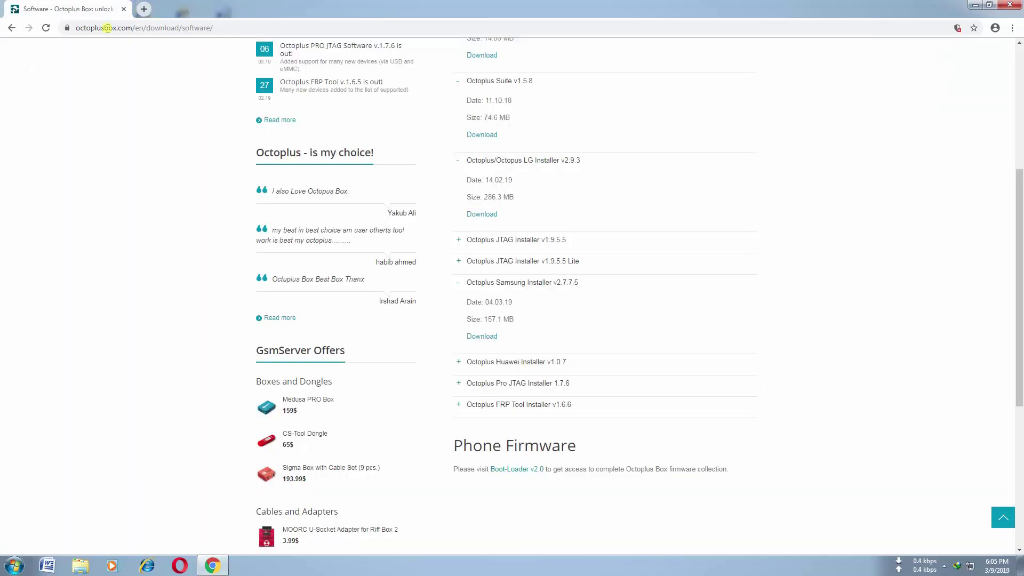
Open the Octoplus site's Drivers download page and expand the Box Drivers category to view its driver packages
scroll(320, 265, "up", 5)
mouse_move(557, 93)
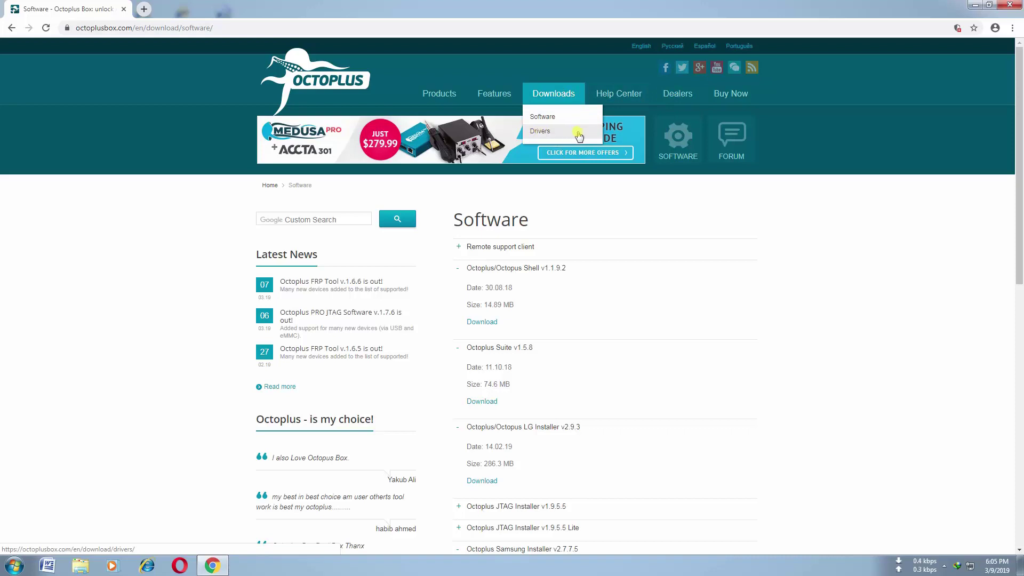
left_click(558, 133)
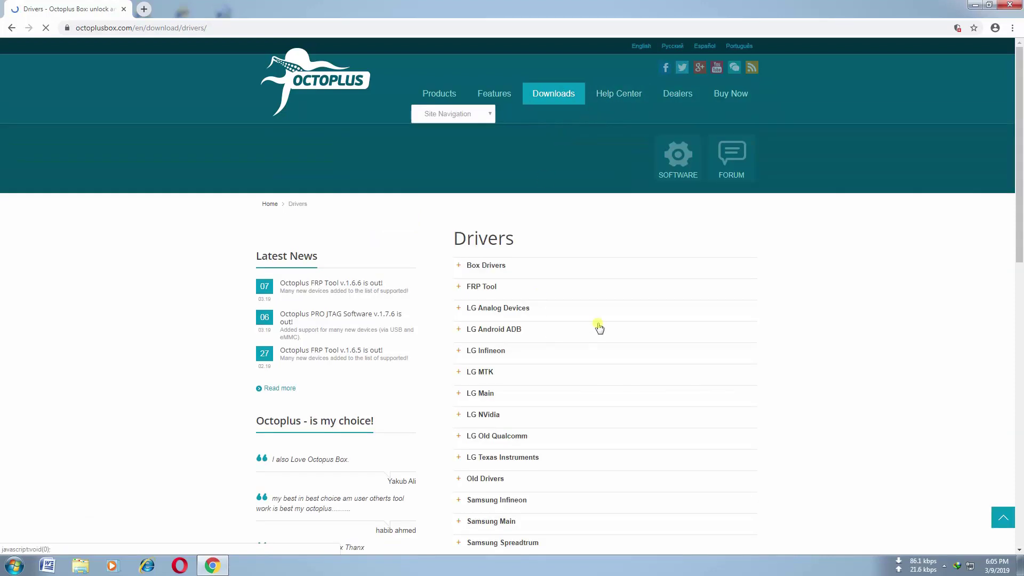
scroll(586, 314, "down", 1)
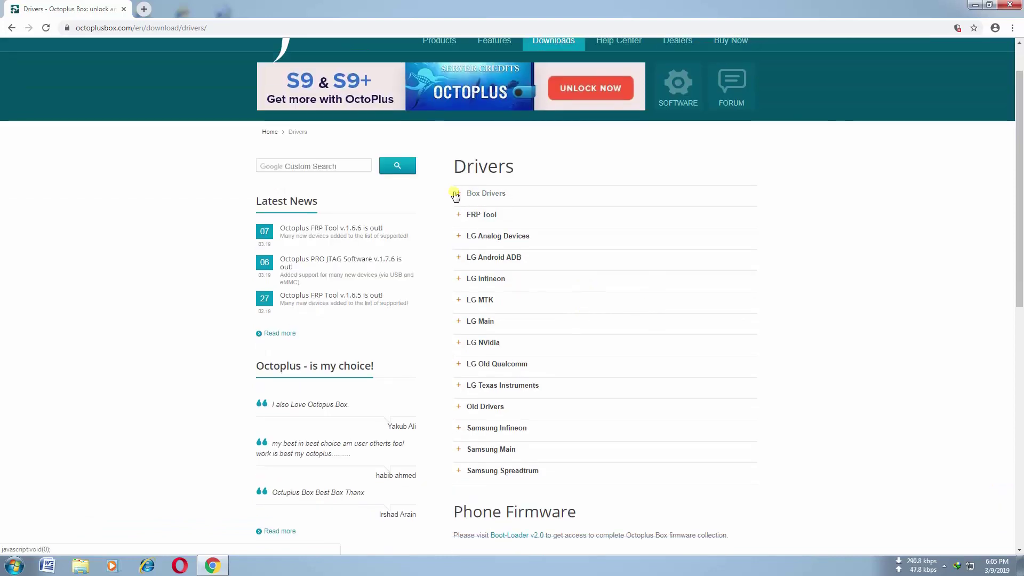
left_click(459, 196)
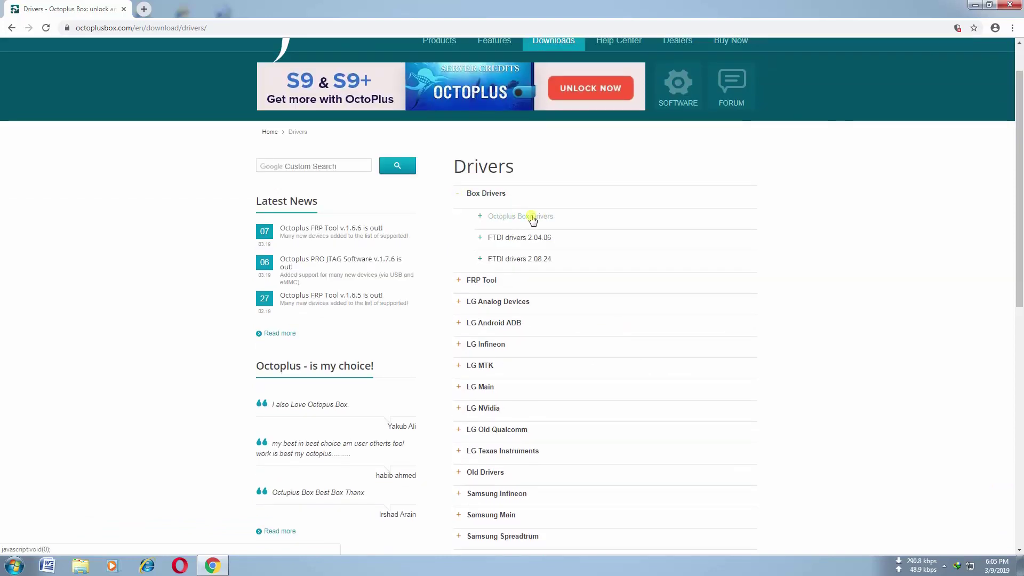
scroll(517, 293, "down", 2)
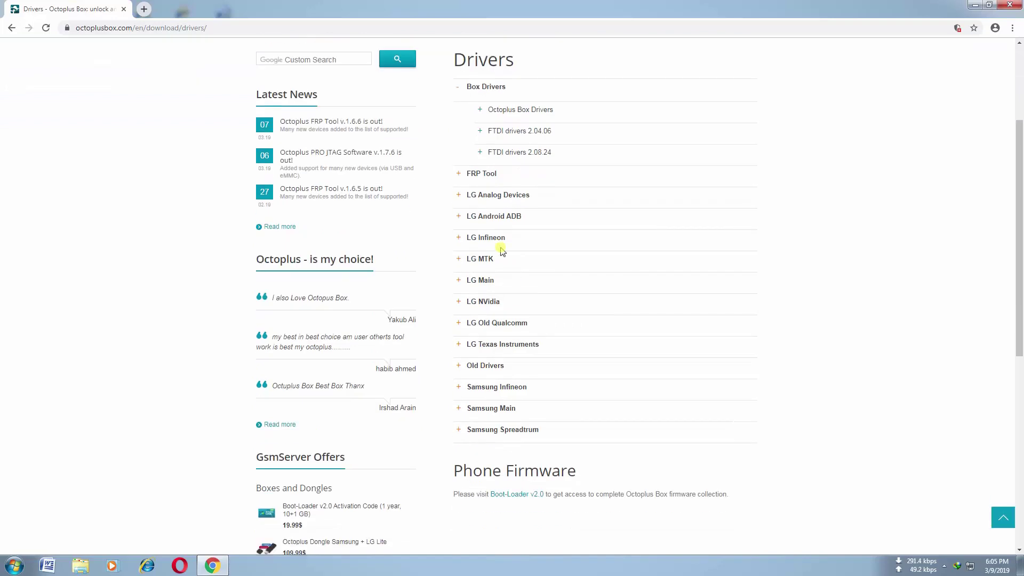
Check the LG MTK and Samsung Spreadtrum driver categories, collapsing them and Box Drivers again
left_click(458, 261)
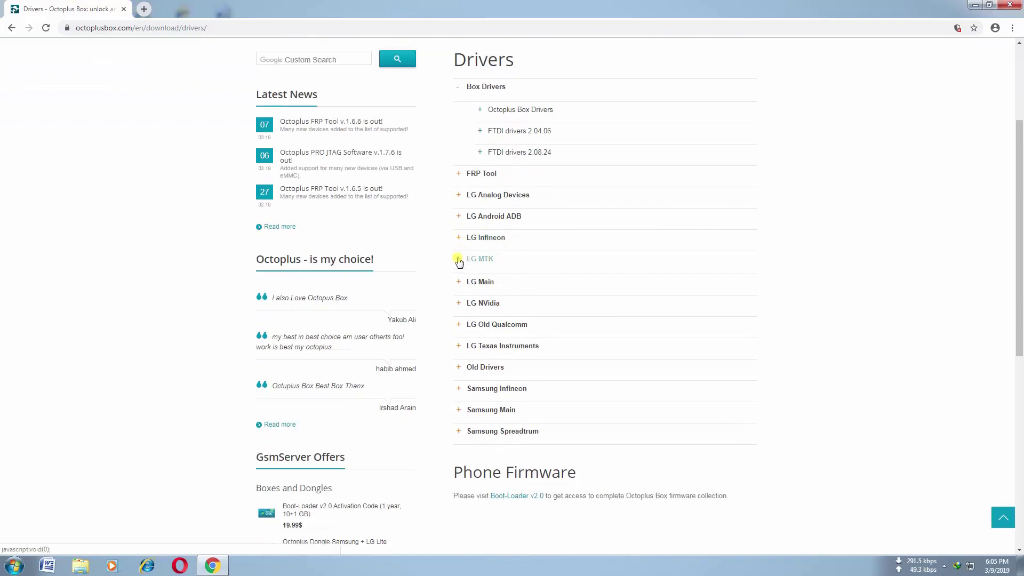
left_click(459, 260)
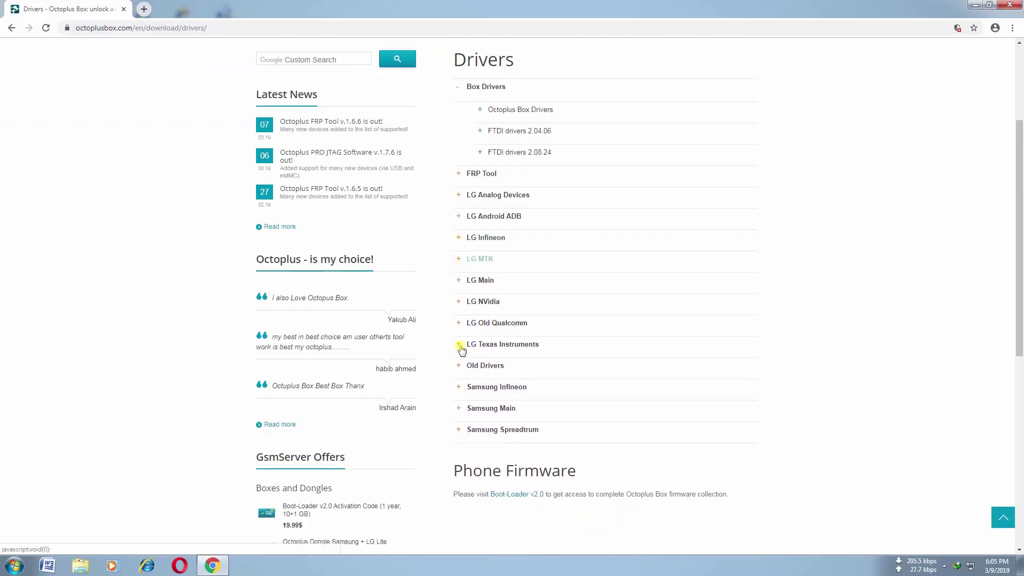
left_click(459, 434)
left_click(458, 431)
scroll(469, 155, "up", 1)
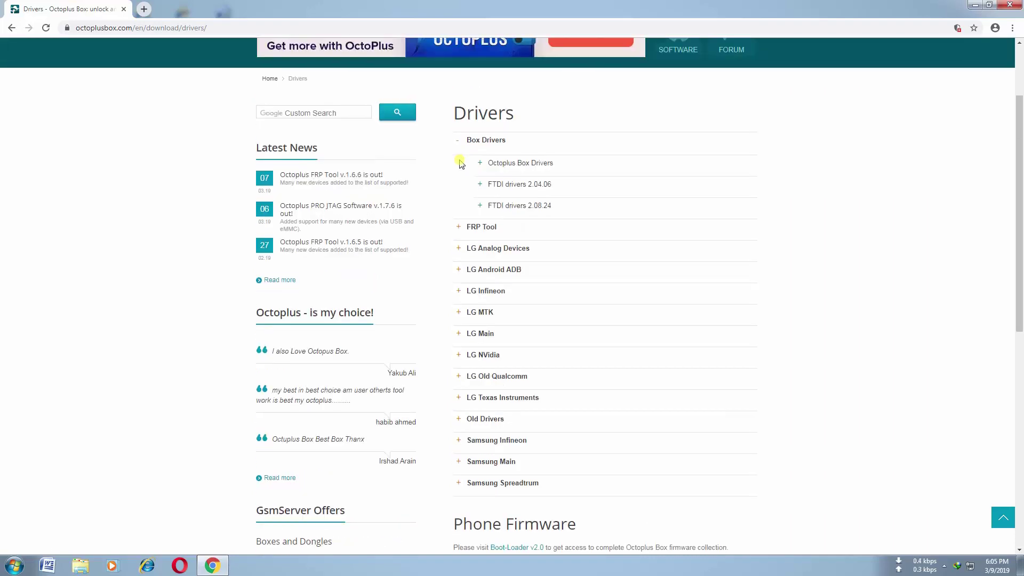
left_click(463, 140)
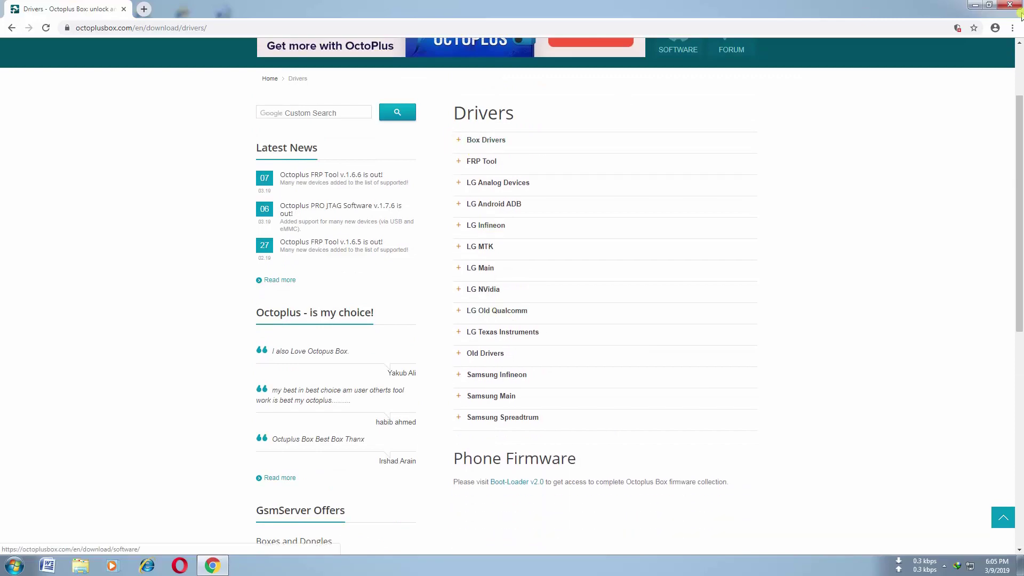
Inspect the Smart cards category in the computer's Device Manager for the Identity Device entry, and close Computer Management
left_click(973, 6)
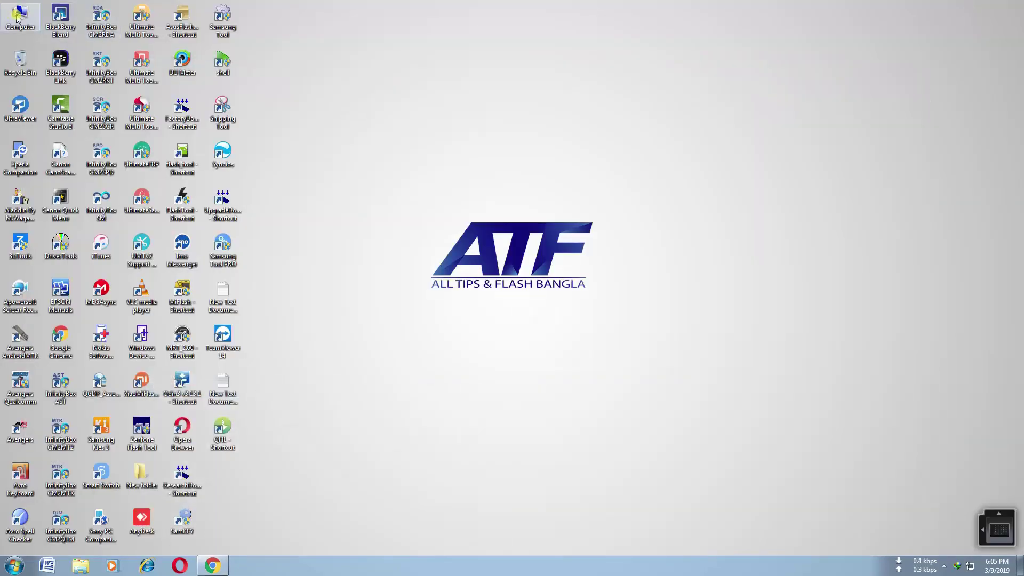
right_click(18, 21)
left_click(38, 35)
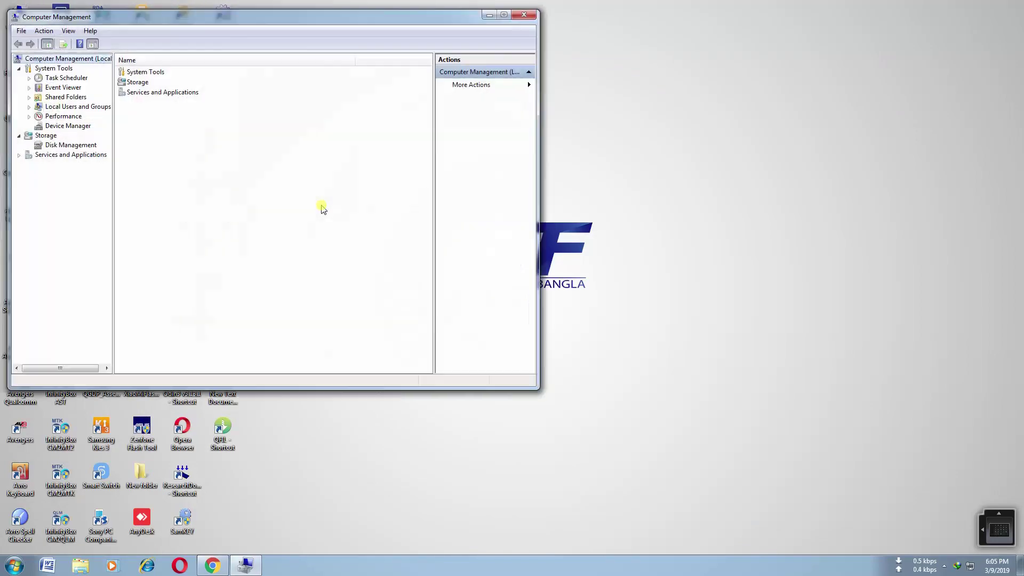
left_click(59, 127)
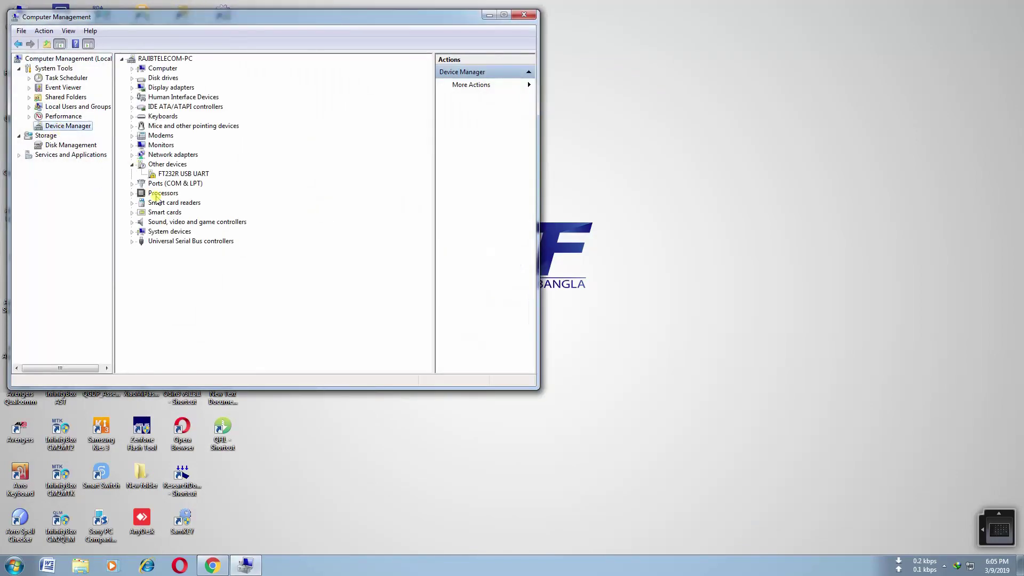
left_click(132, 213)
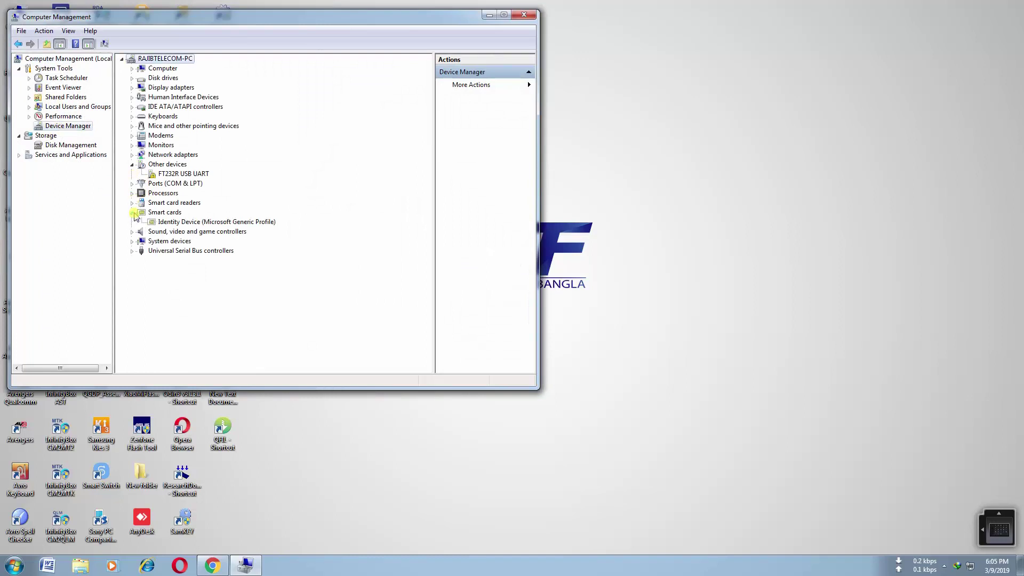
left_click(156, 222)
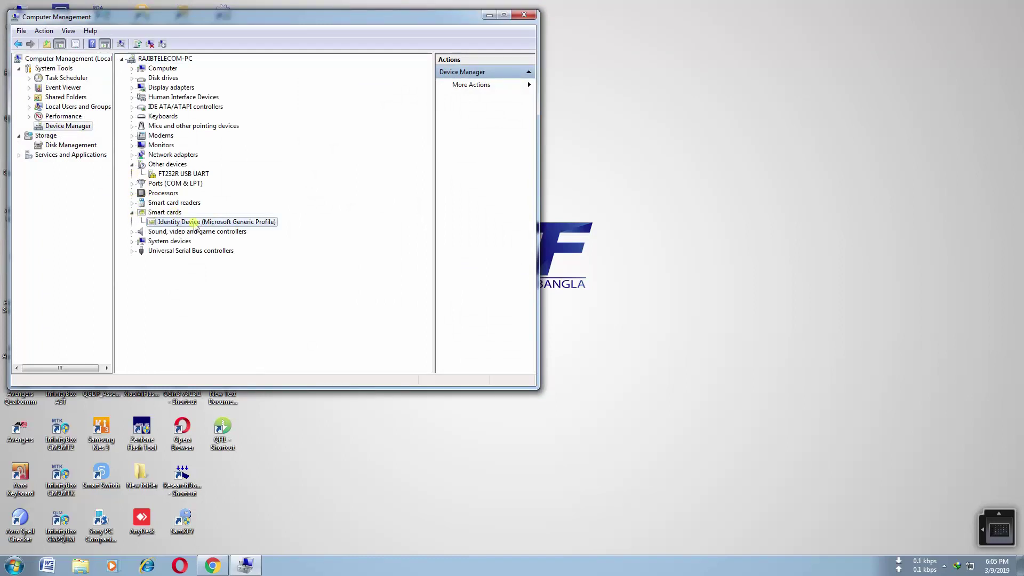
left_click(525, 17)
Open the Downloads folder in Windows Explorer and look over the Octoplus LG, Samsung, Shell and Suite installers
double_click(7, 14)
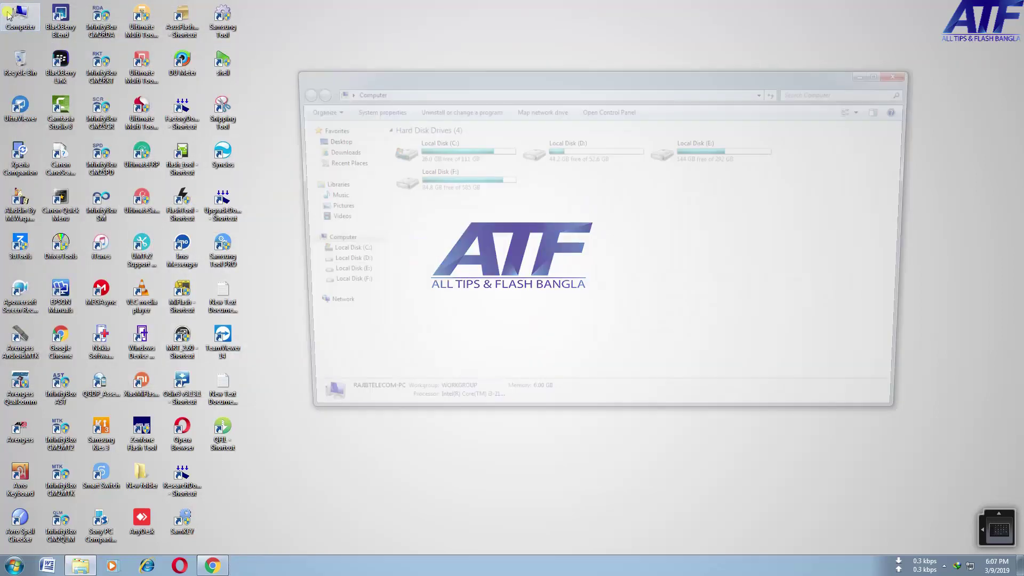
left_click(330, 151)
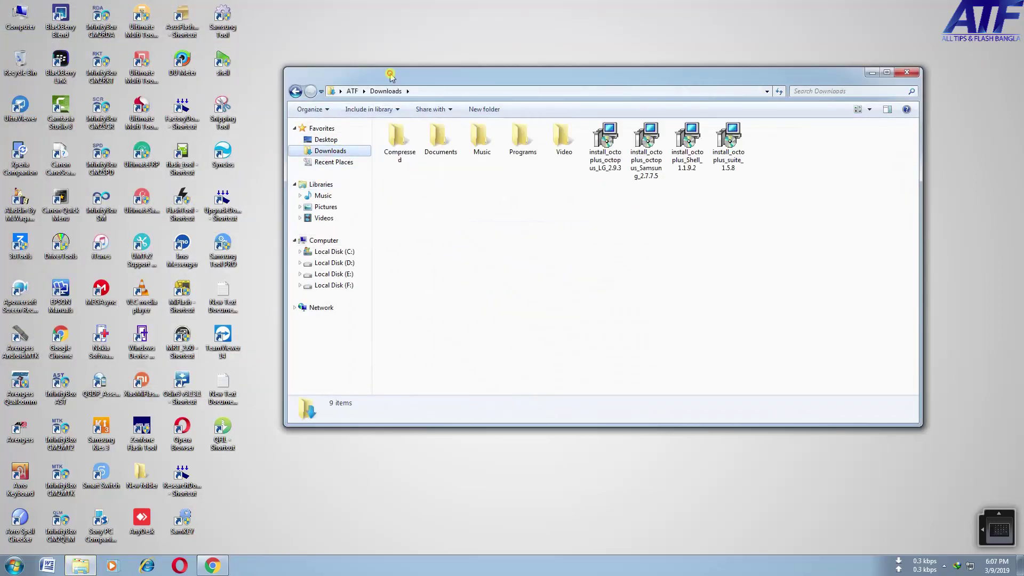
left_click_drag(390, 75, 165, 39)
left_click(383, 118)
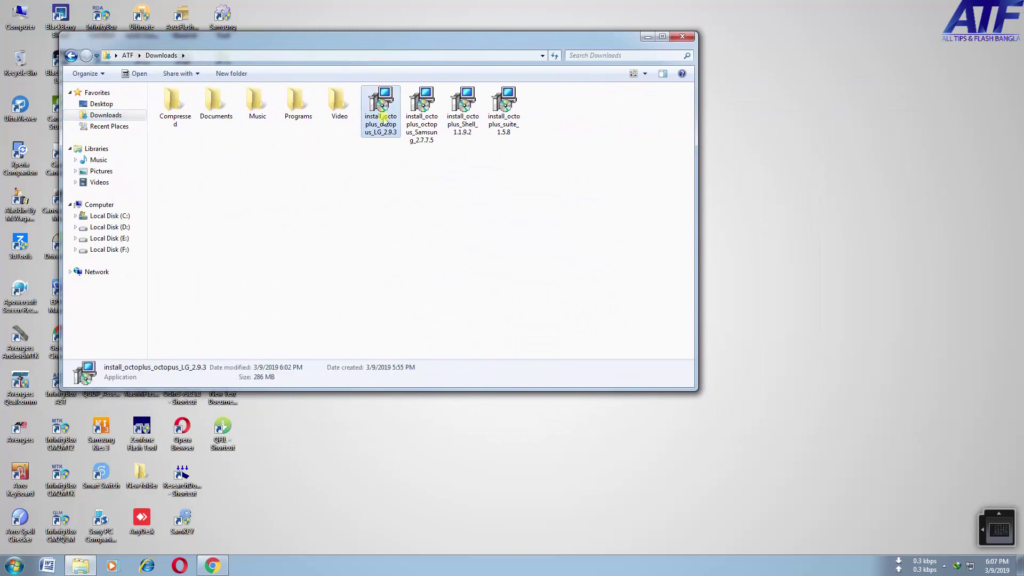
left_click(412, 115)
left_click(454, 133)
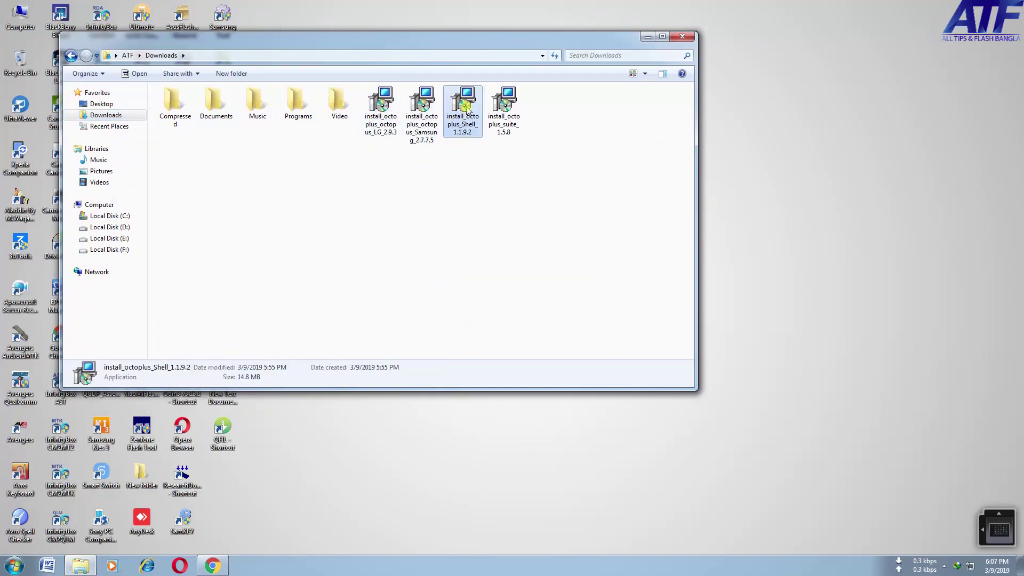
left_click(501, 112)
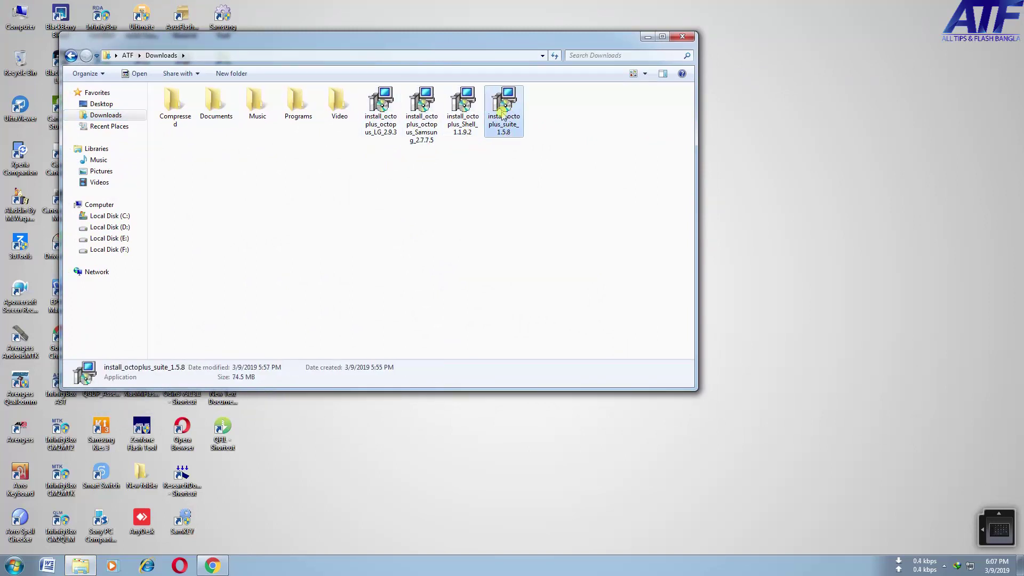
Run install_octoplus_Shell_1.1.9.2 with English as the setup language and accept its license agreement
double_click(474, 103)
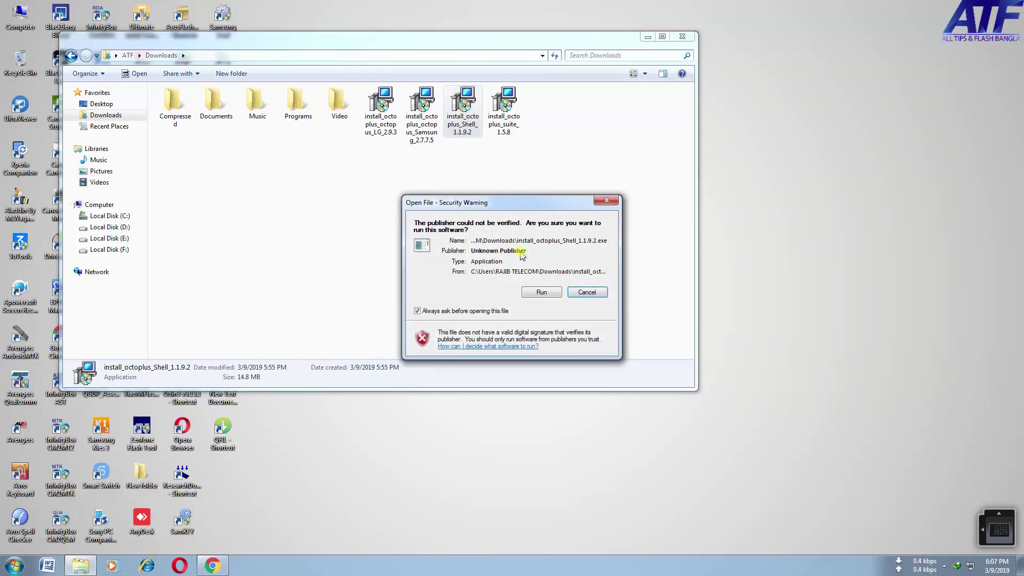
left_click(543, 293)
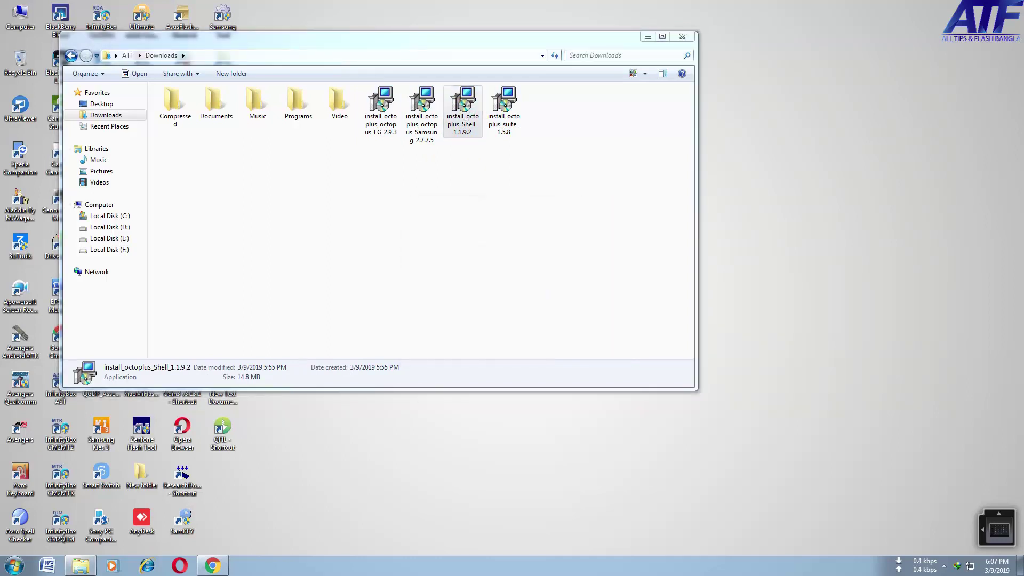
left_click(522, 304)
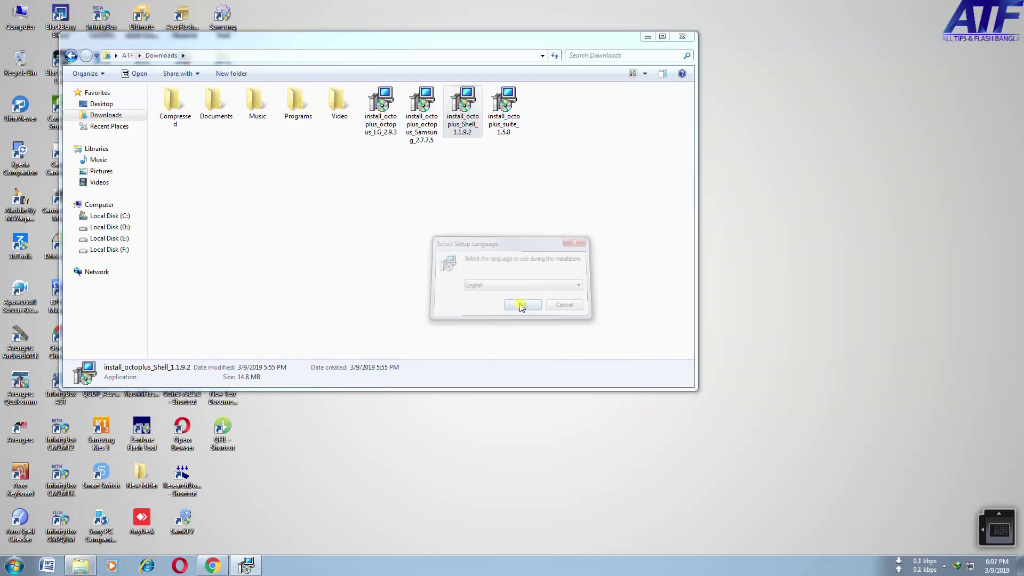
left_click(571, 368)
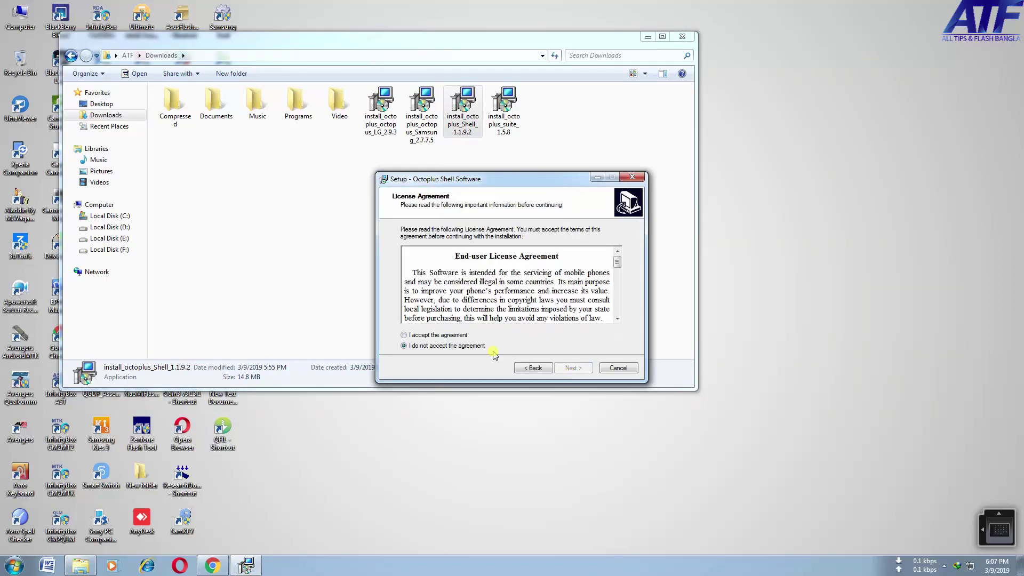
left_click(450, 336)
left_click(572, 368)
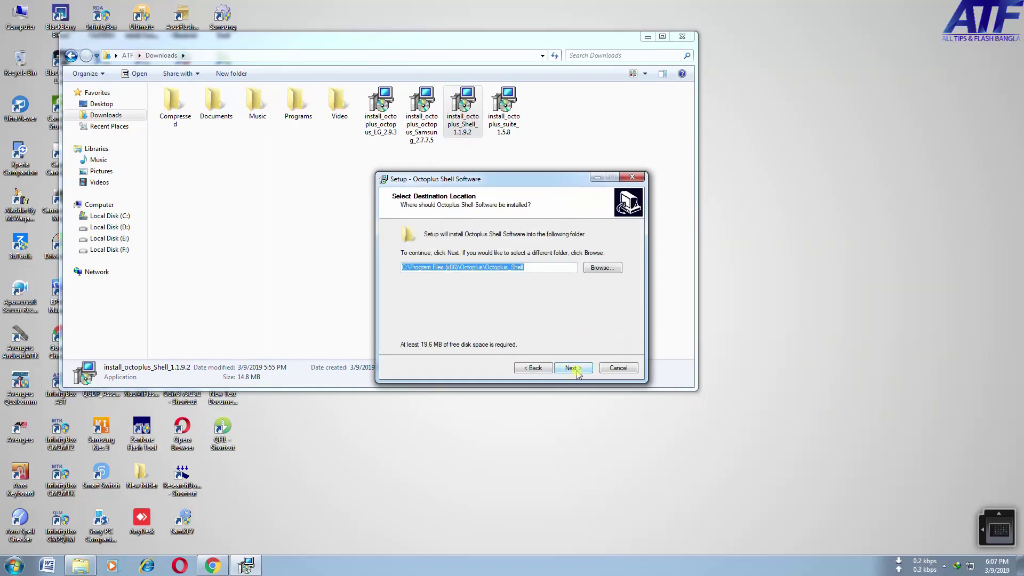
Install Octoplus Shell with the default destination, Start Menu folder and desktop and Quick Launch icons, and finish the setup
left_click(574, 369)
left_click(550, 330)
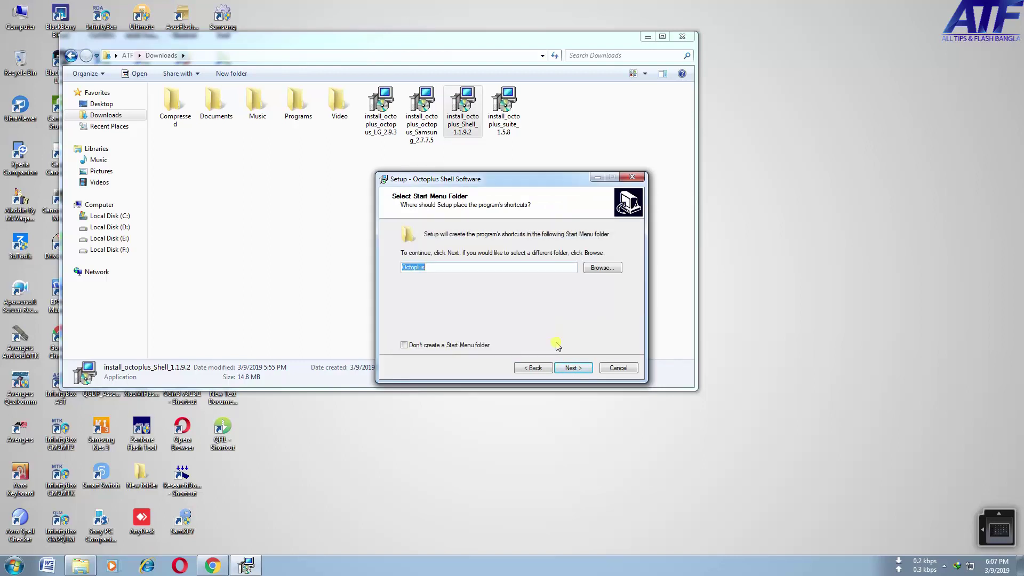
left_click(570, 371)
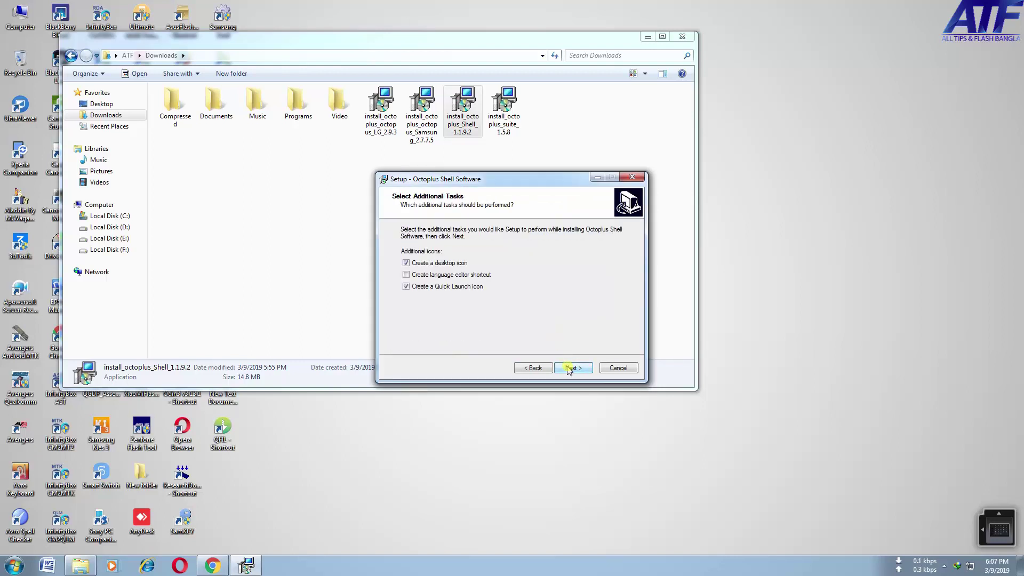
left_click(574, 371)
left_click(573, 369)
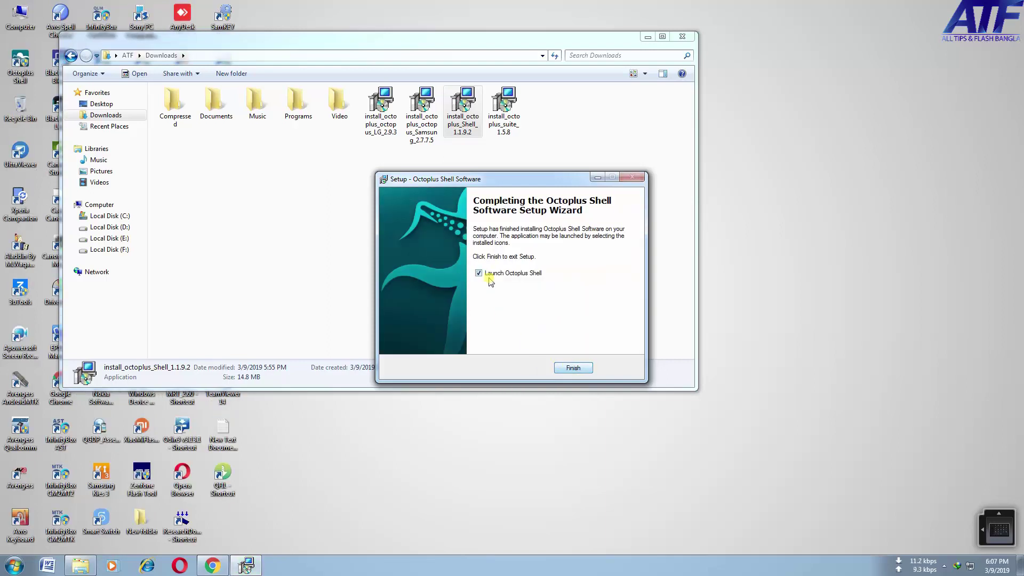
left_click(574, 369)
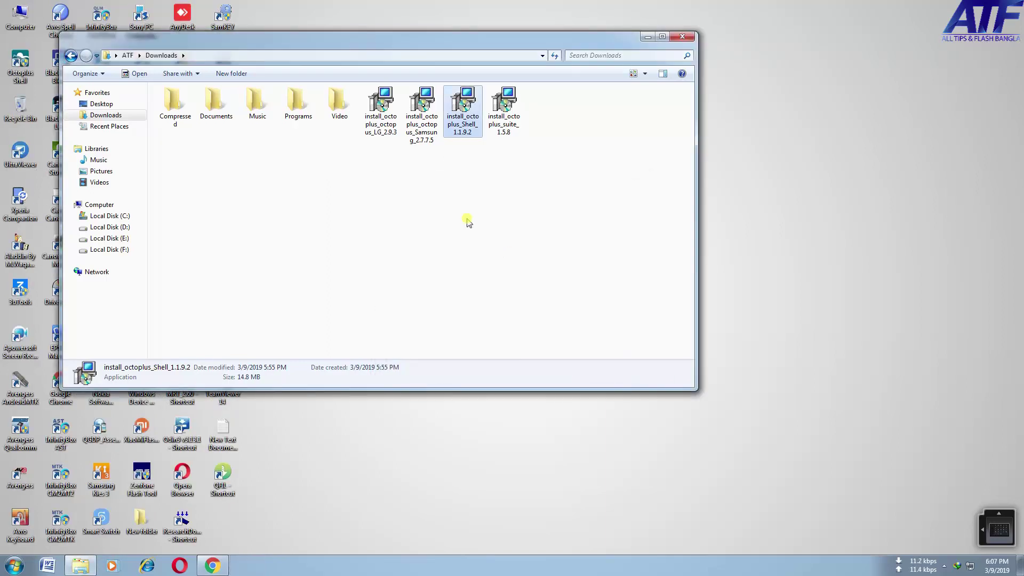
Run install_octoplus_suite_1.5.8 with English as the setup language and accept both parts of its license agreement
double_click(504, 110)
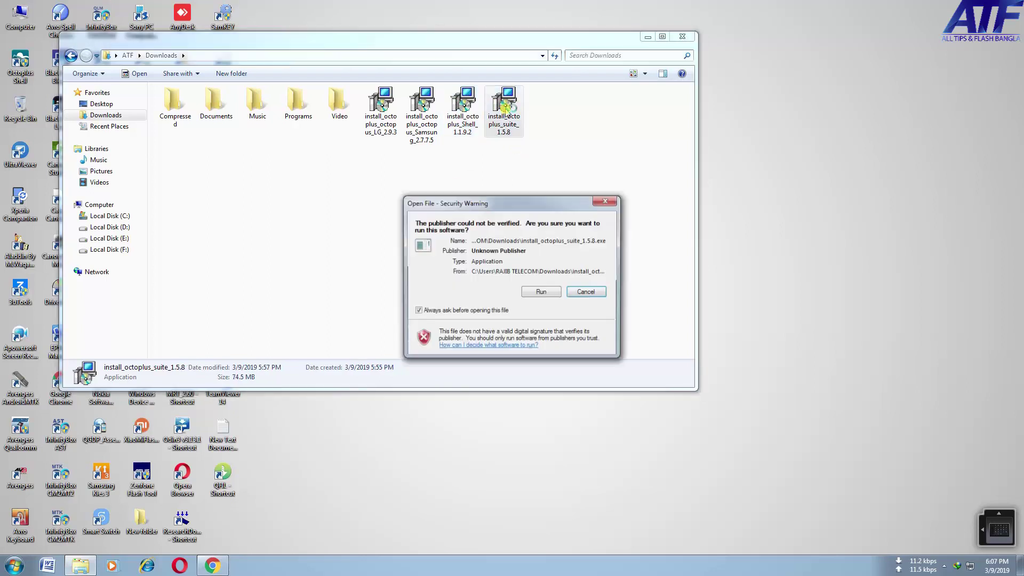
left_click(542, 292)
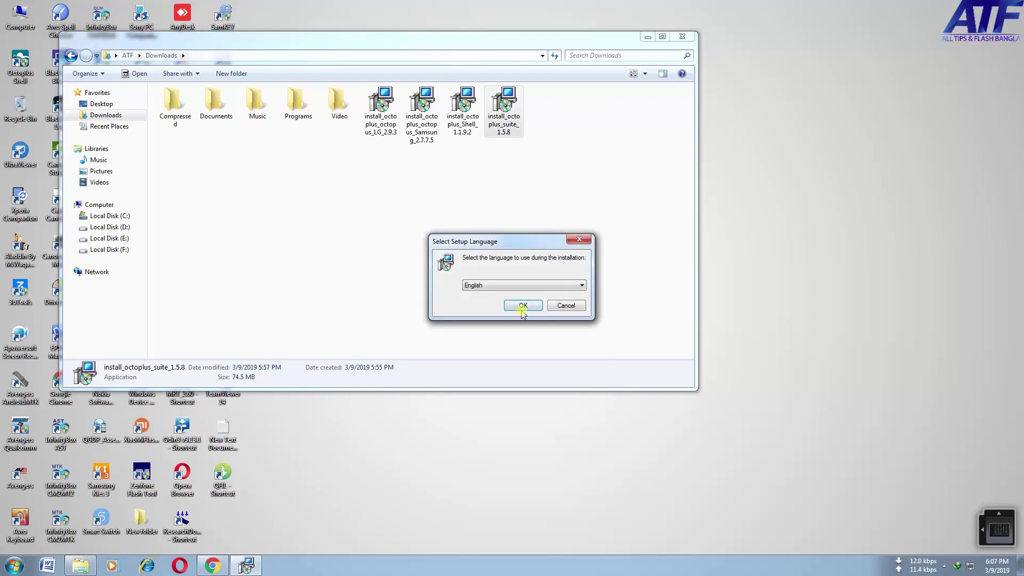
left_click(529, 306)
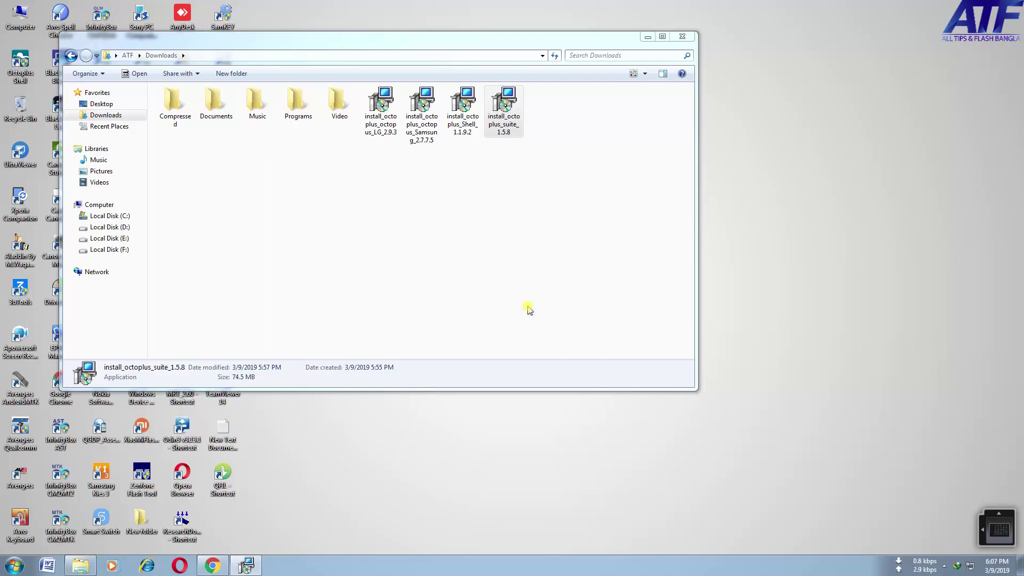
left_click_drag(372, 47, 596, 47)
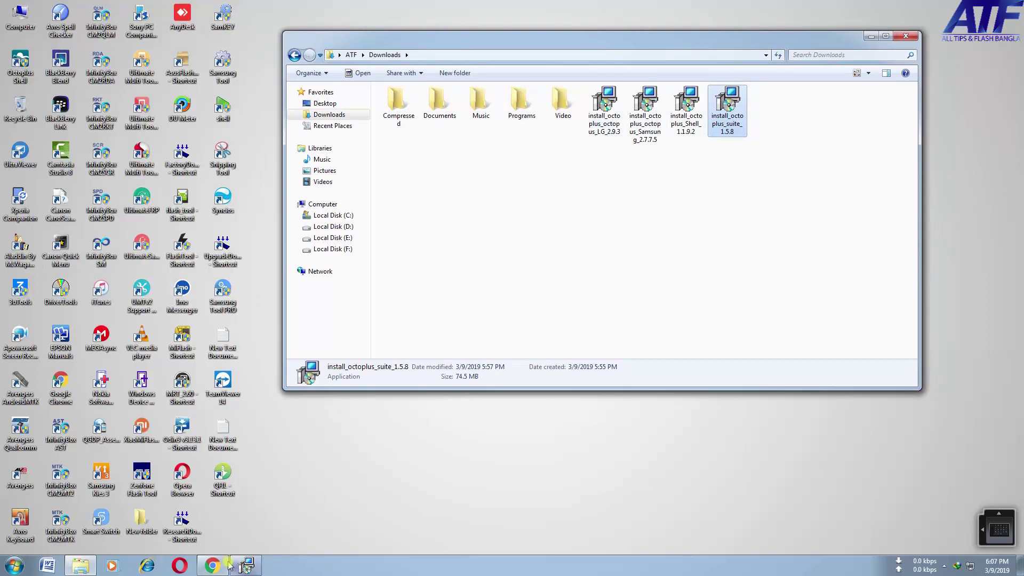
left_click(575, 368)
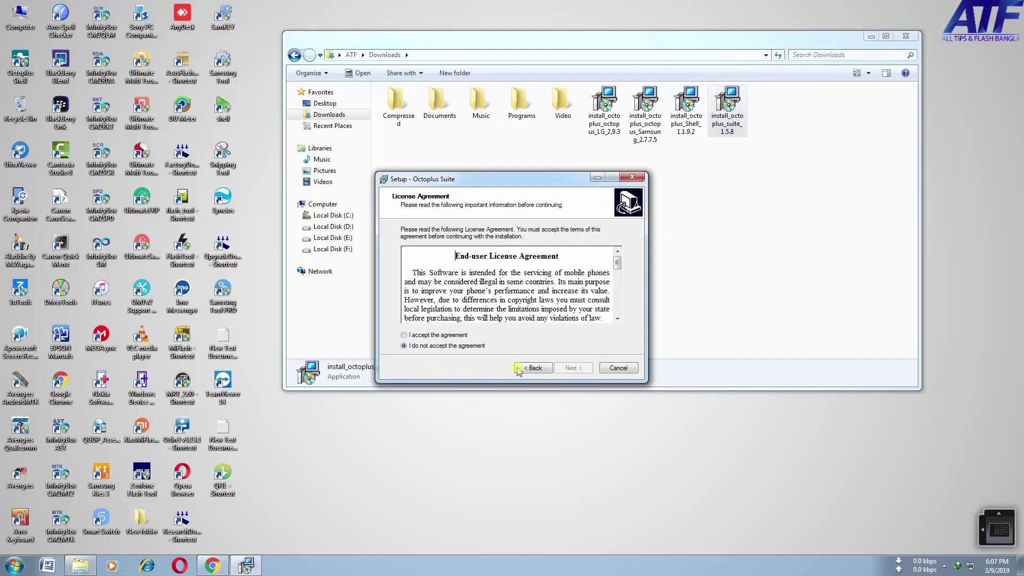
left_click(437, 336)
left_click(573, 368)
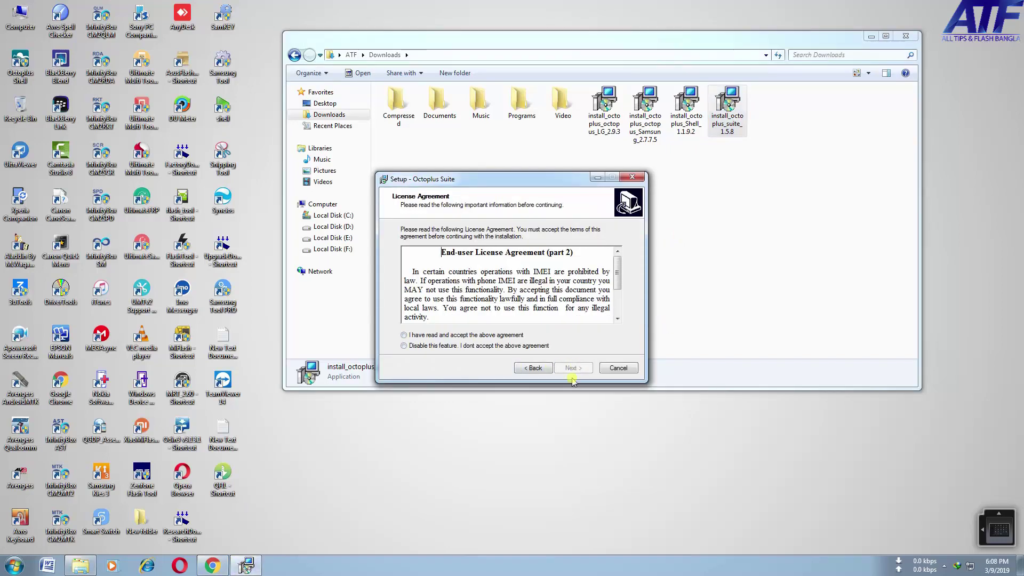
left_click(495, 336)
left_click(572, 368)
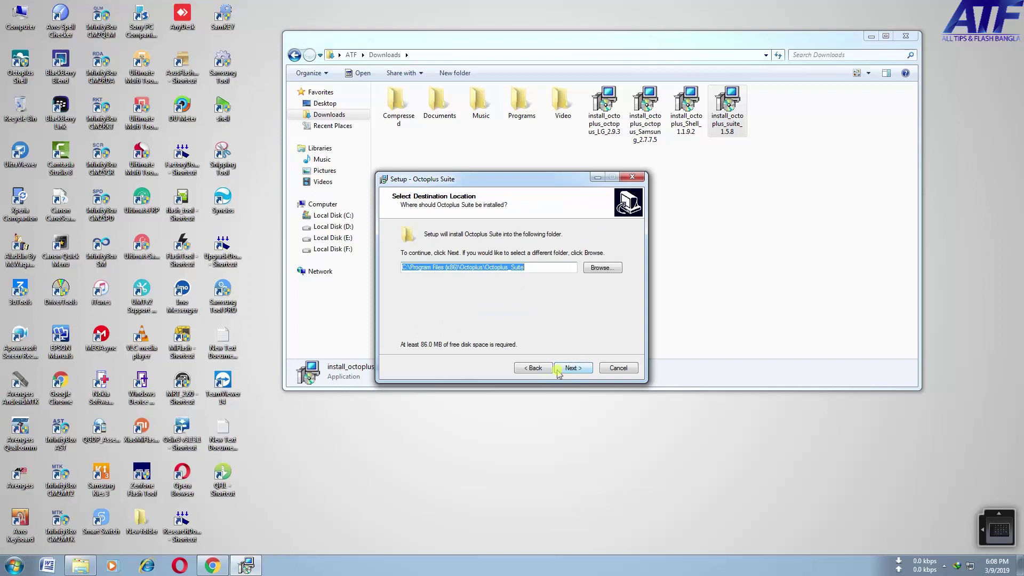
Install Octoplus Suite with the default destination, Start Menu folder and desktop and Quick Launch icons, and finish the setup
left_click(570, 368)
left_click(544, 328)
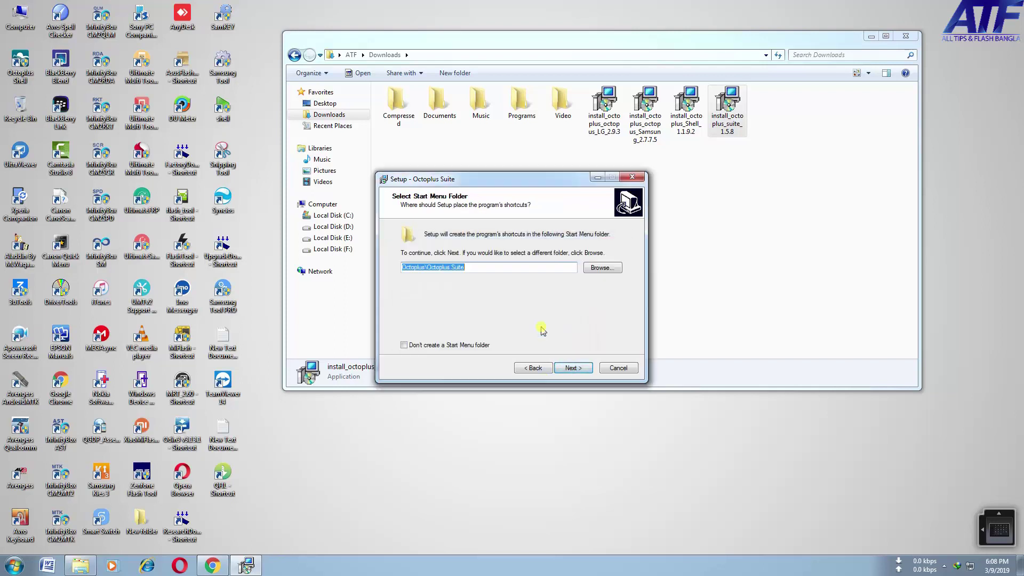
left_click(579, 368)
left_click(580, 370)
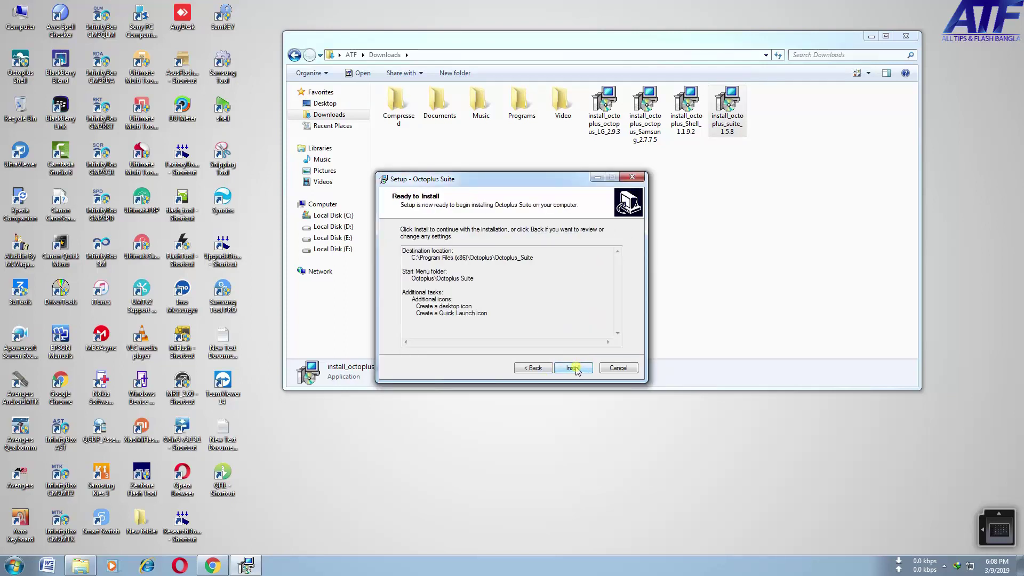
left_click(576, 370)
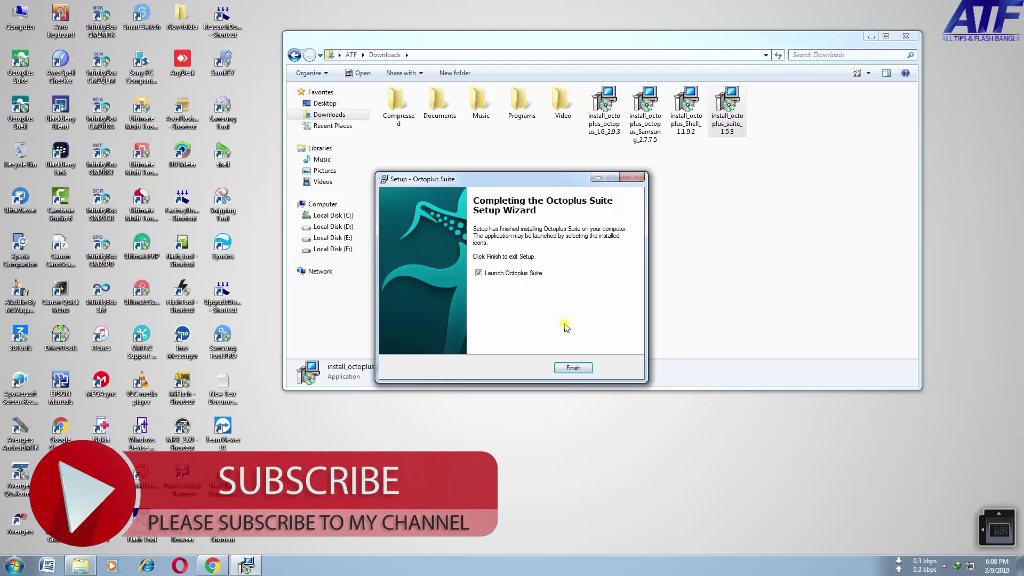
left_click(586, 370)
Run install_octoplus_octopus_Samsung_2.7.7.5 with English as the setup language and accept both of its license agreements
double_click(646, 107)
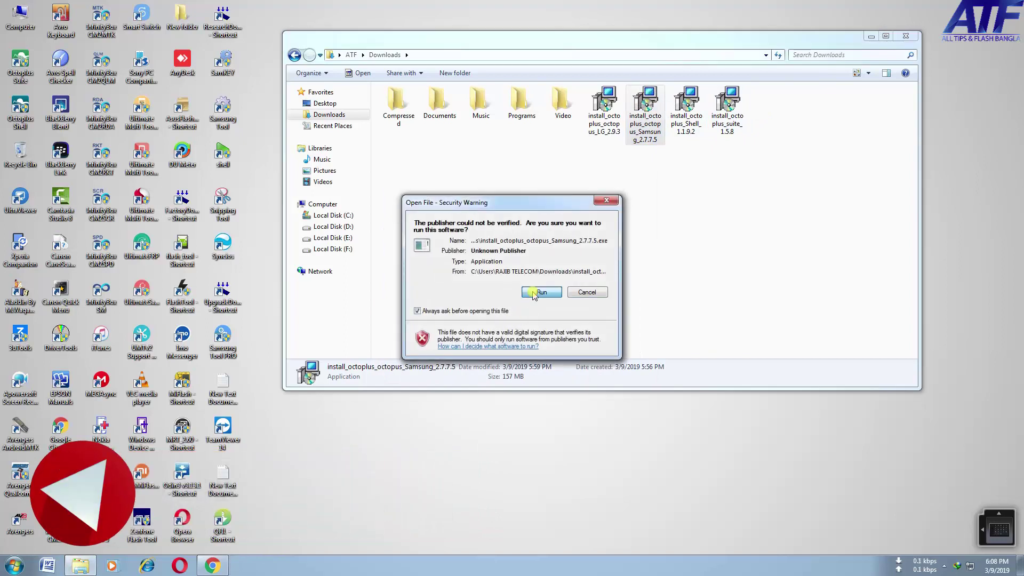
left_click(536, 293)
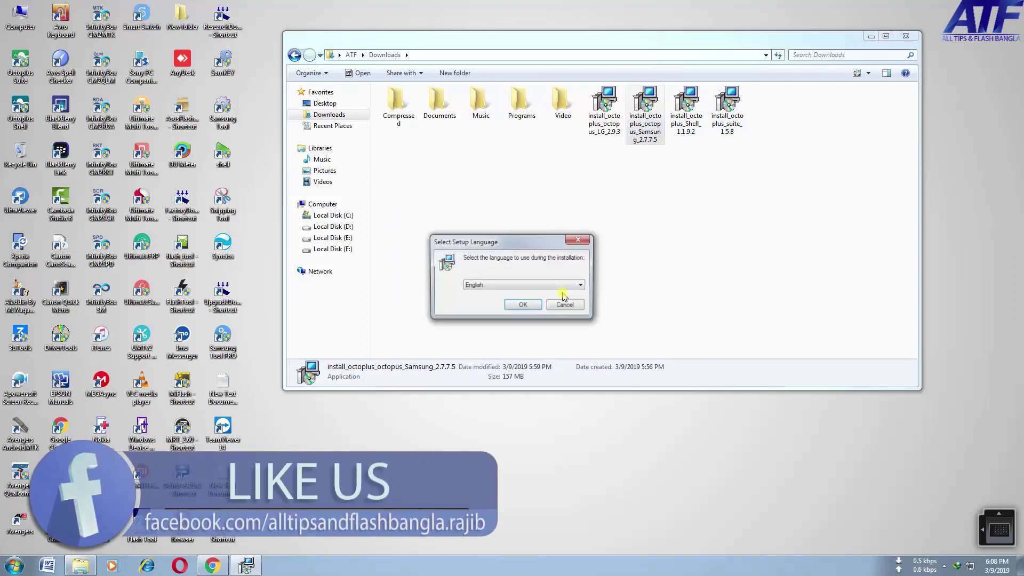
left_click(527, 303)
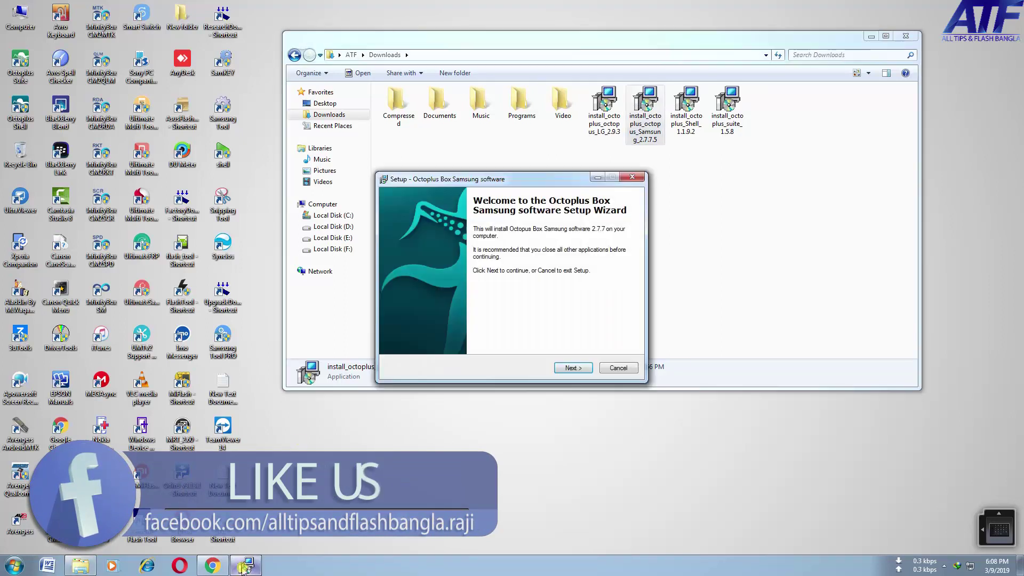
left_click(572, 368)
left_click(459, 336)
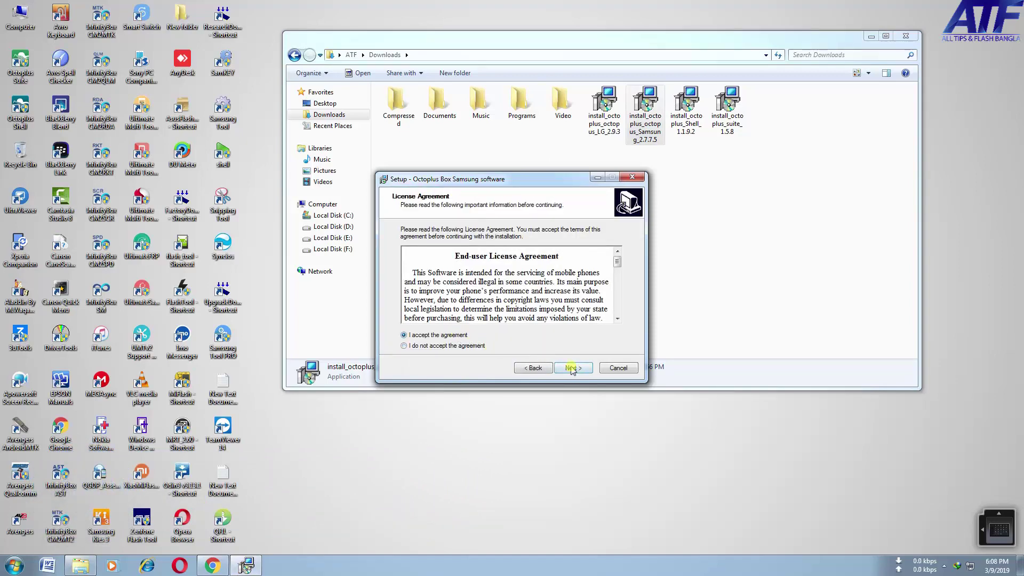
left_click(570, 368)
left_click(456, 335)
left_click(563, 368)
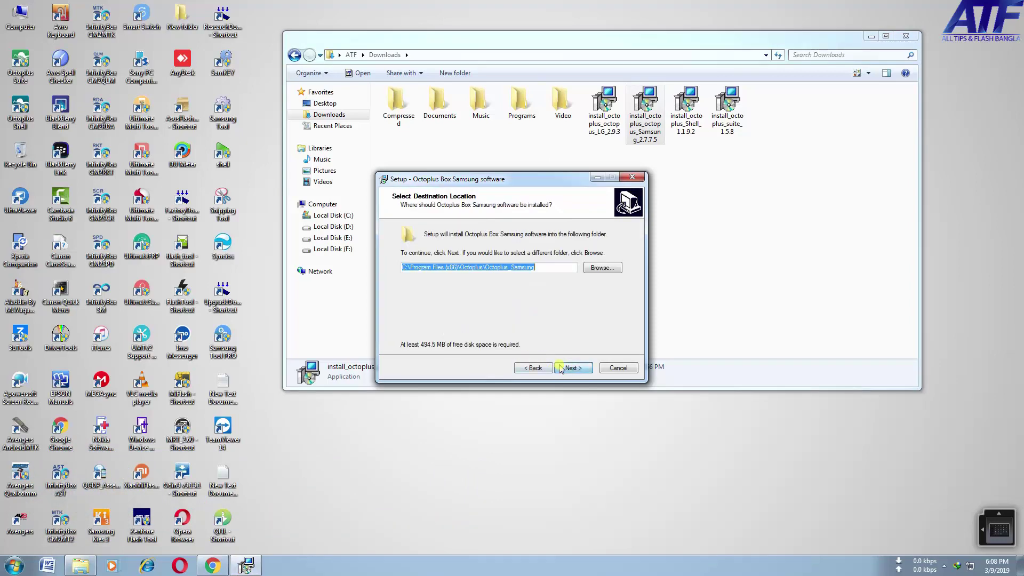
Install the Octoplus Box Samsung software with default folders and desktop and Quick Launch icons, finishing the setup without launching it
left_click(566, 368)
left_click(550, 330)
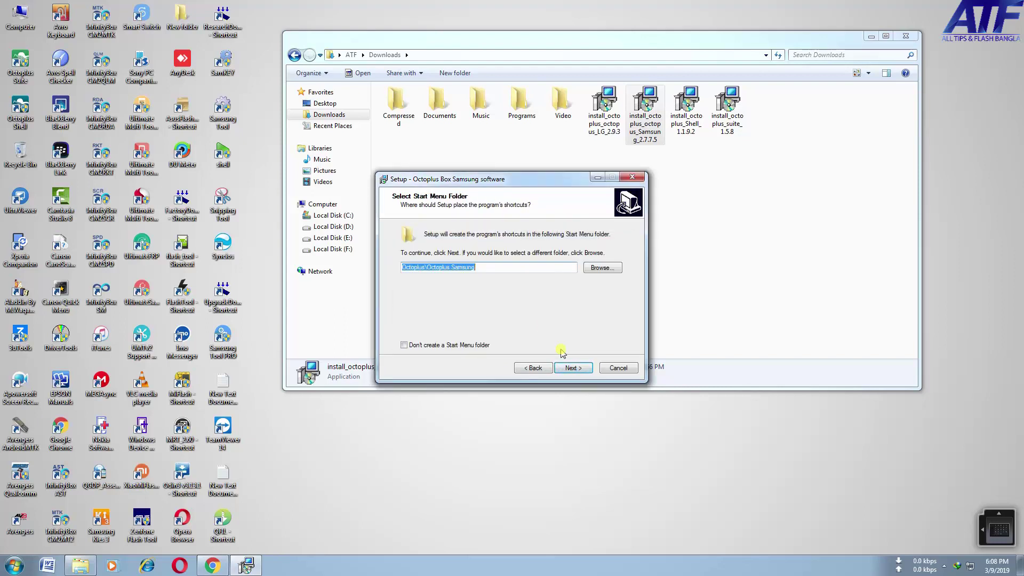
left_click(573, 369)
left_click(573, 369)
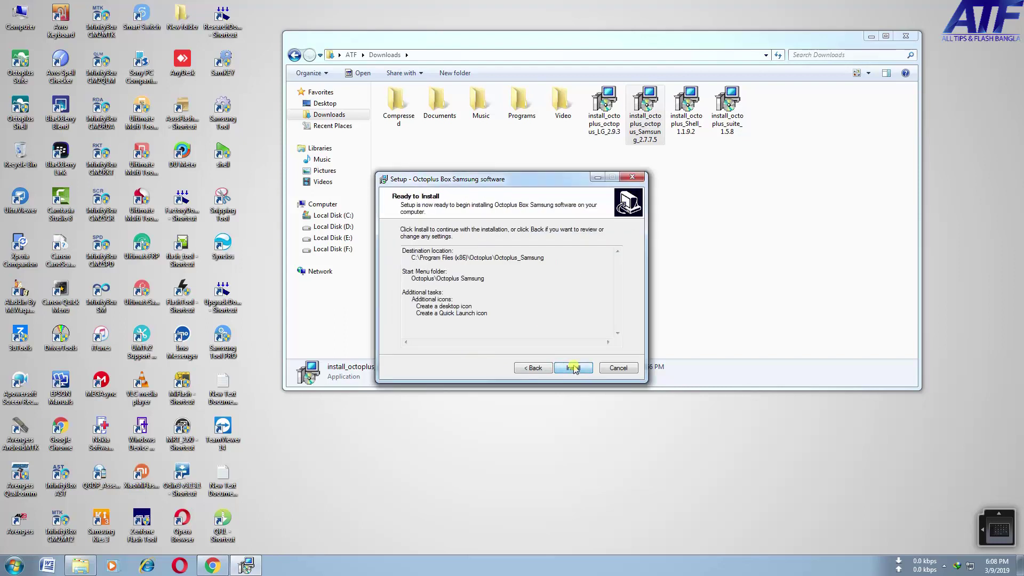
left_click(574, 369)
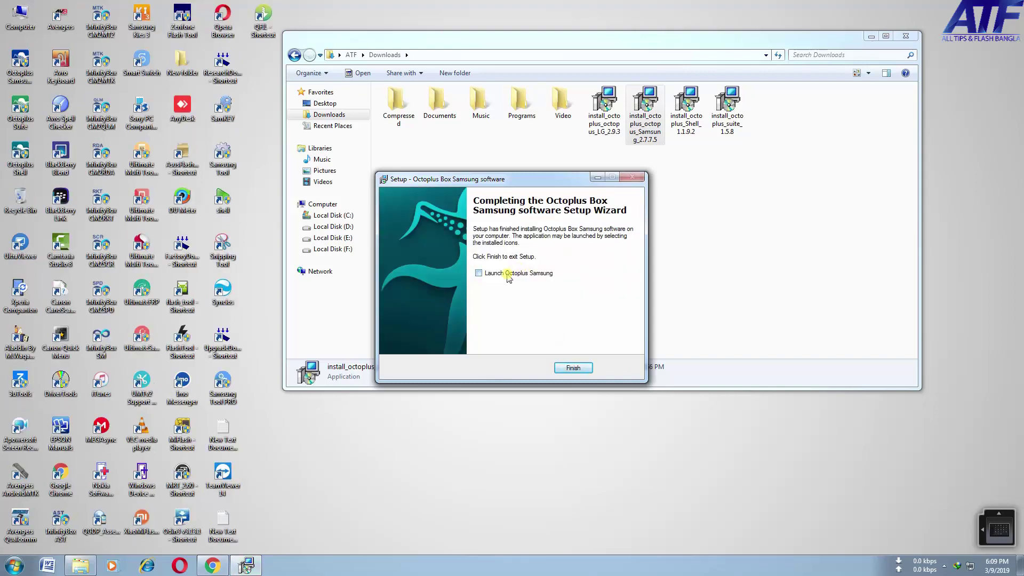
left_click(574, 368)
Run install_octoplus_octopus_LG_2.9.3 with English as the setup language and accept its license agreements
double_click(604, 109)
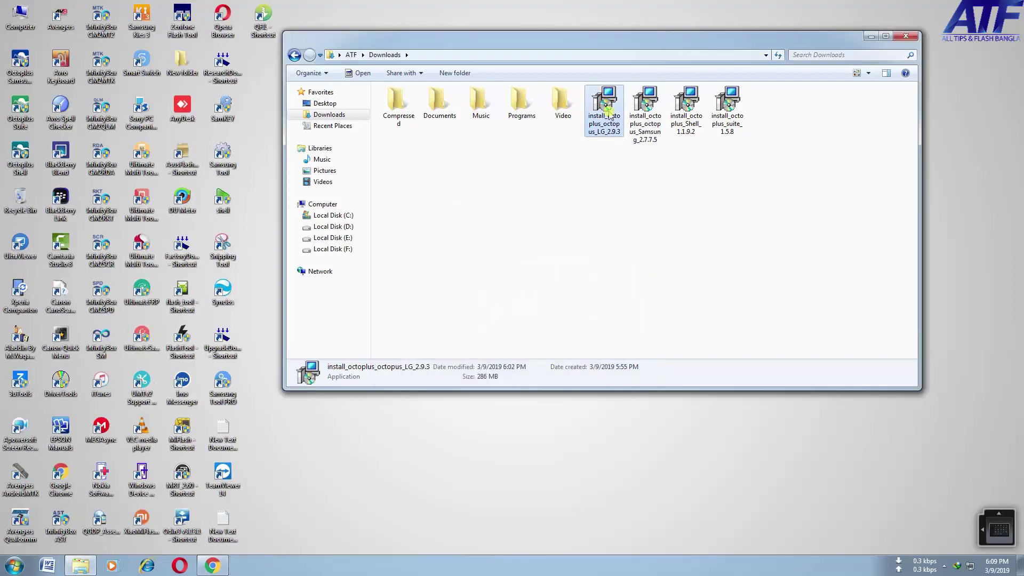
left_click(536, 291)
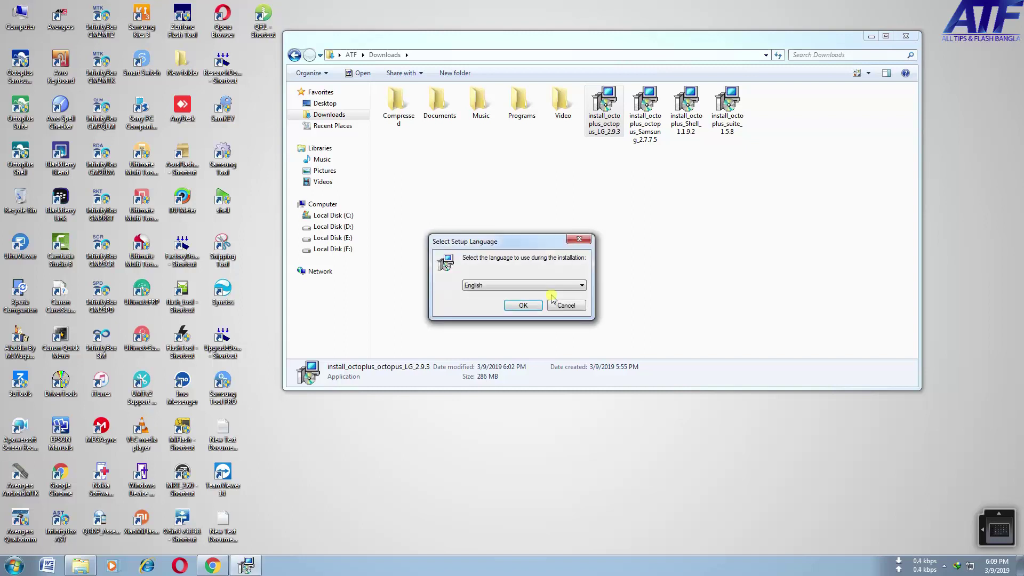
left_click(524, 305)
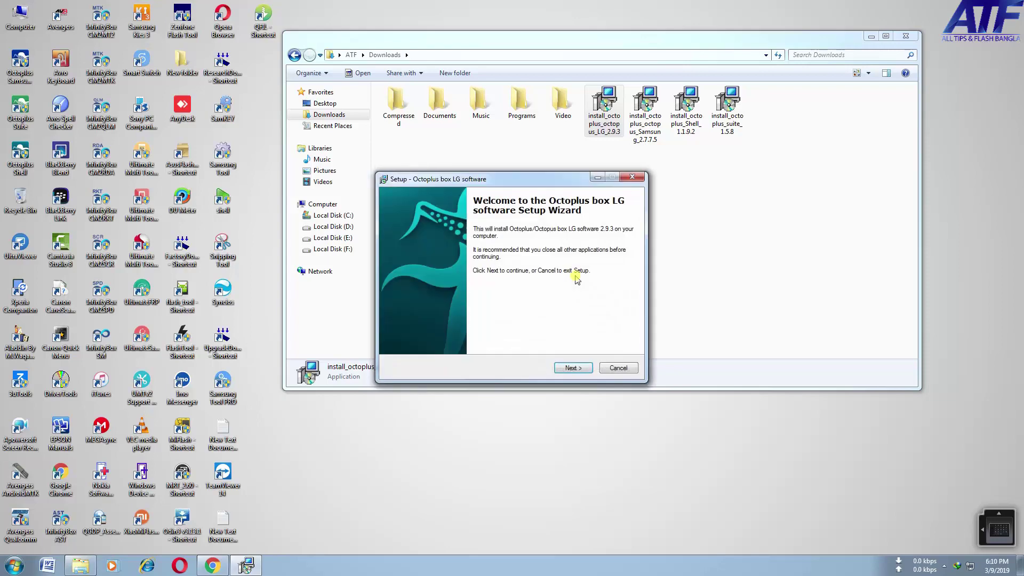
left_click(574, 368)
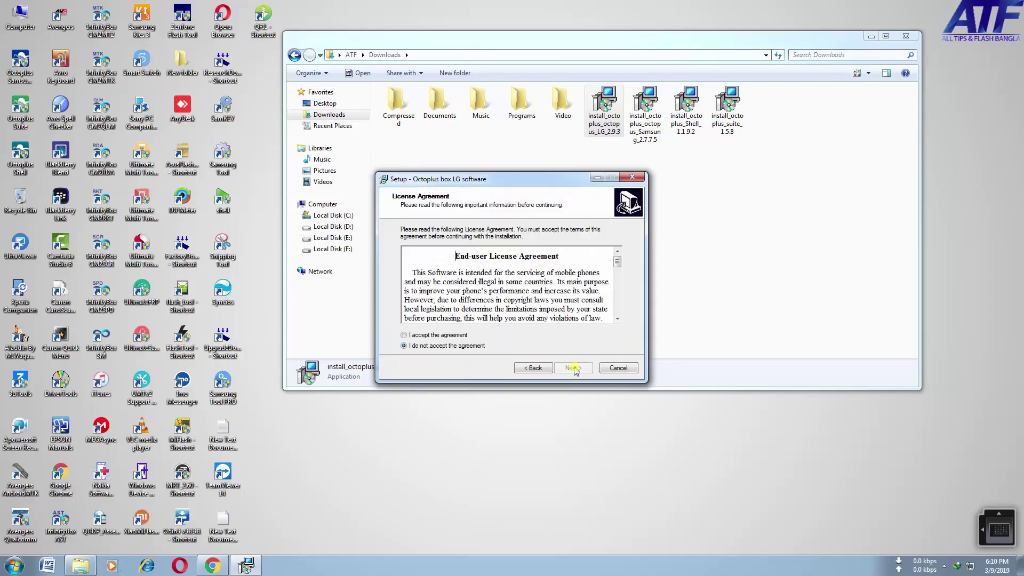
left_click(456, 335)
left_click(574, 368)
left_click(569, 368)
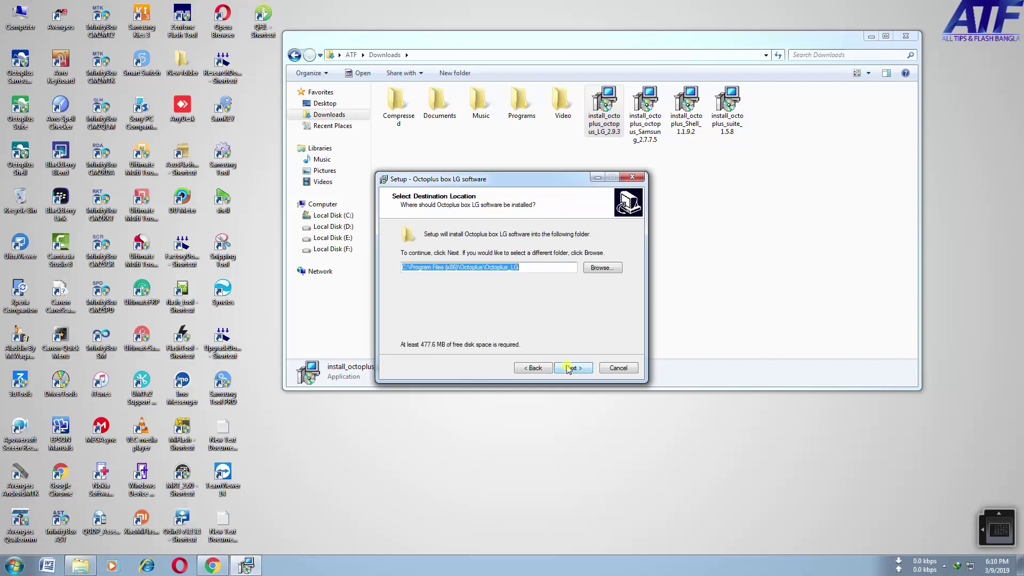
Install the Octoplus box LG software with the default folders and desktop and Quick Launch icons, and finish the setup
left_click(575, 368)
left_click(552, 331)
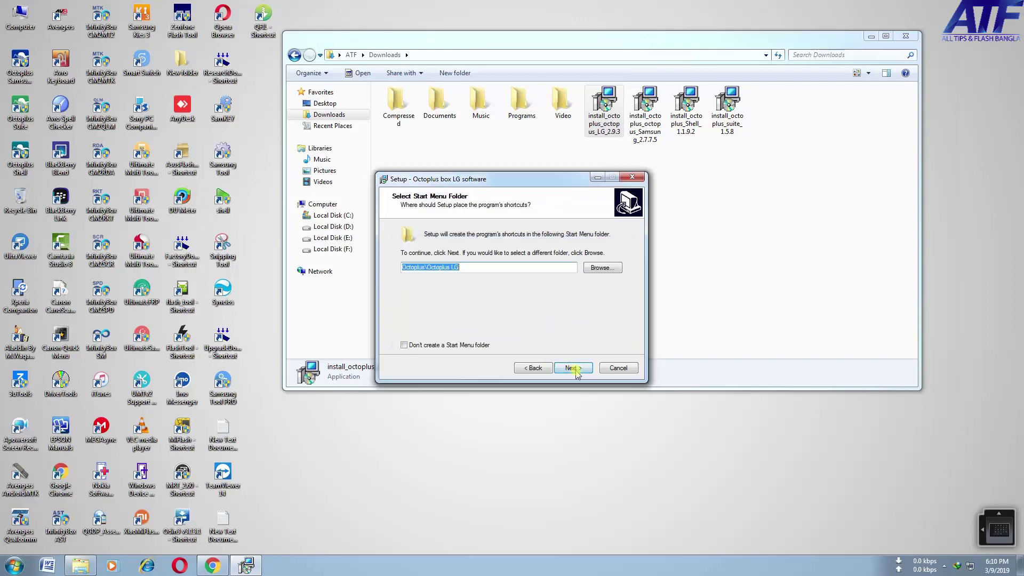
left_click(574, 368)
left_click(573, 368)
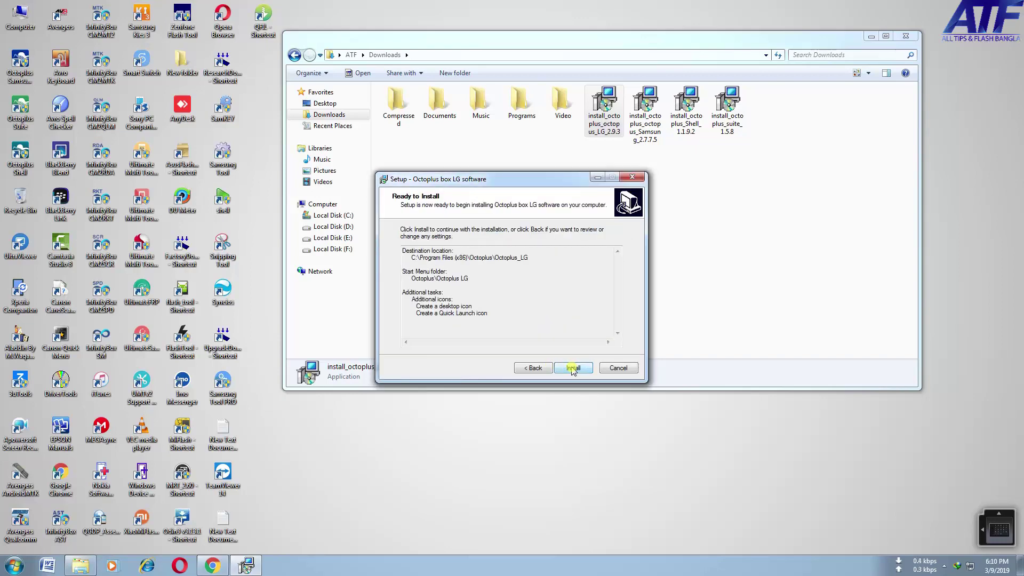
left_click(573, 368)
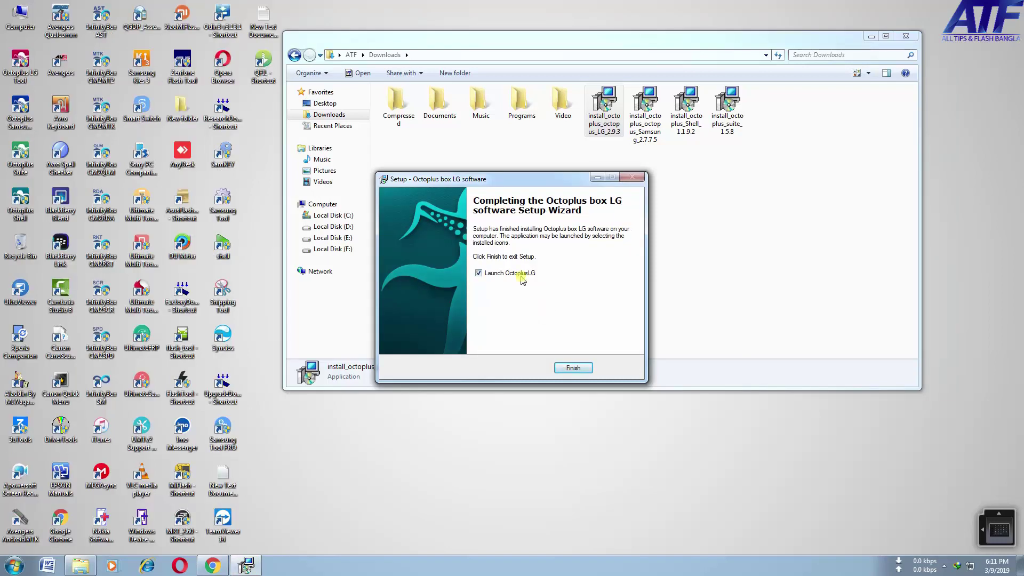
left_click(572, 368)
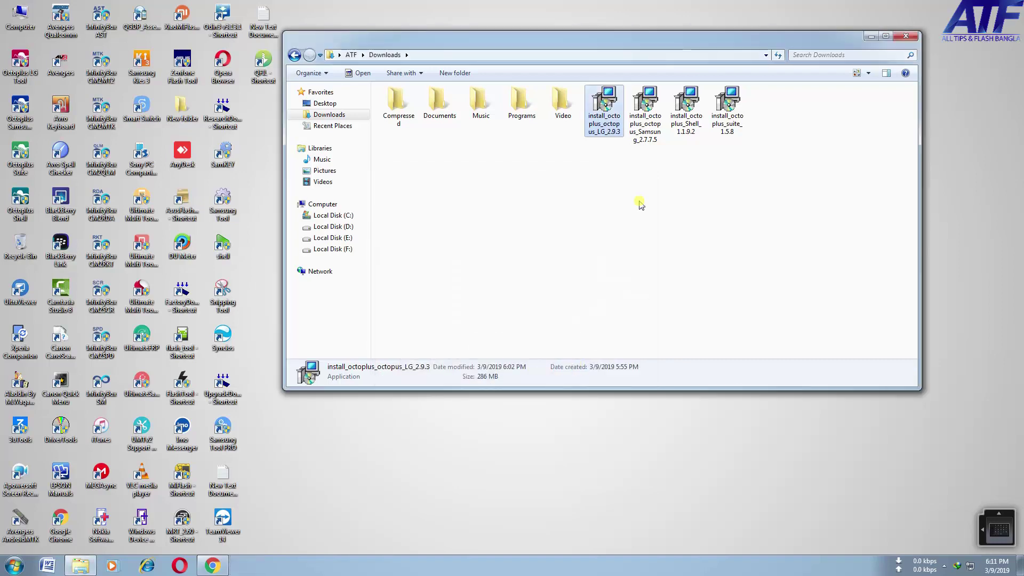
Close the Downloads folder and launch the Octoplus Samsung Tool from the desktop
left_click(912, 37)
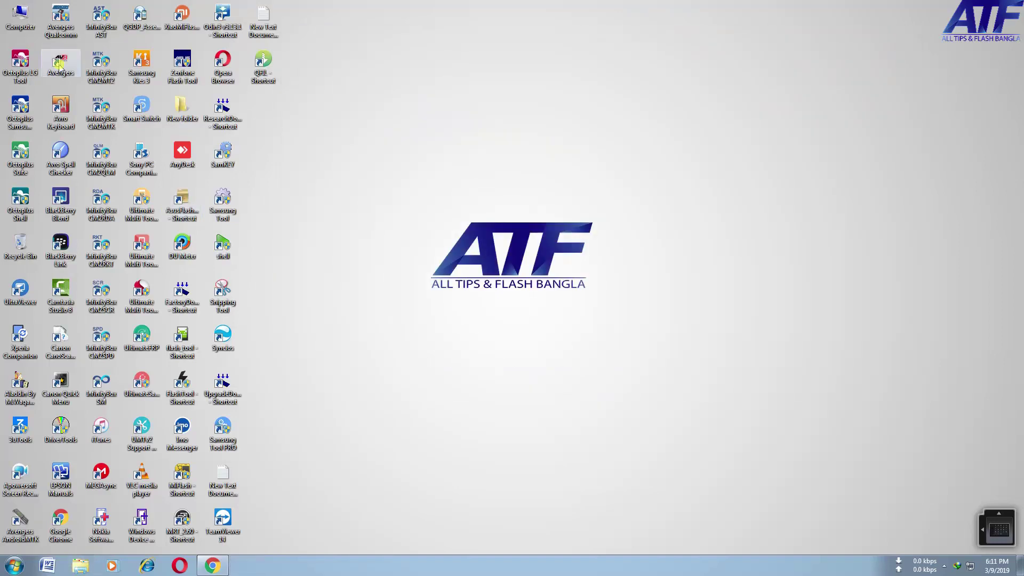
left_click(20, 63)
left_click(17, 117)
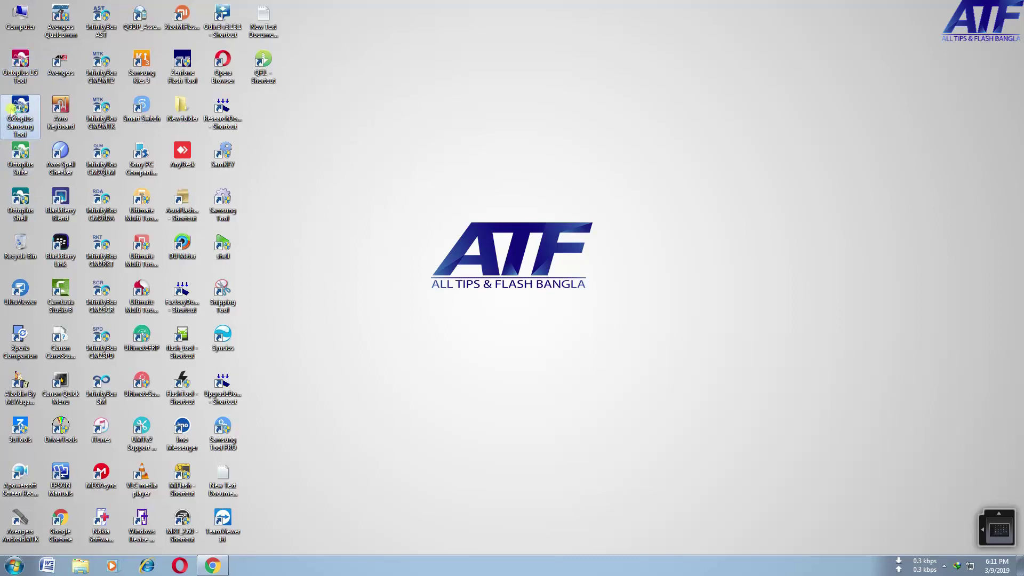
double_click(13, 112)
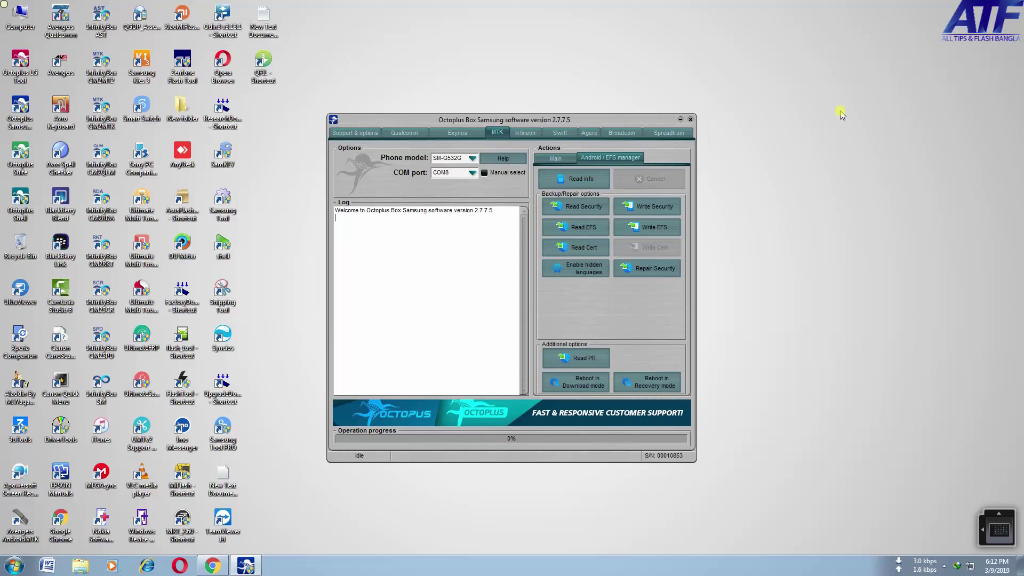
Look through the complete list of Samsung phone models in the support options
left_click(344, 135)
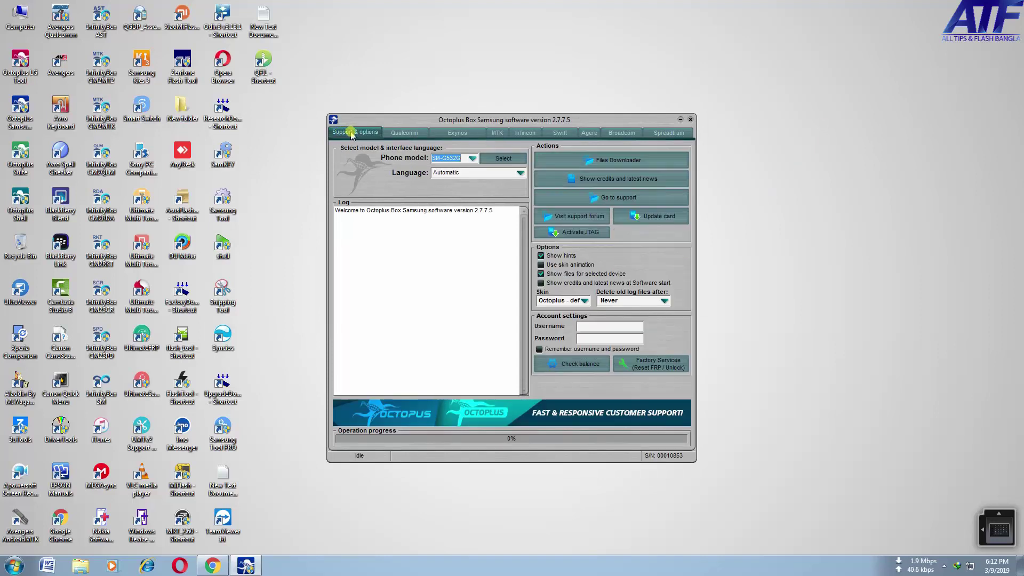
left_click(473, 159)
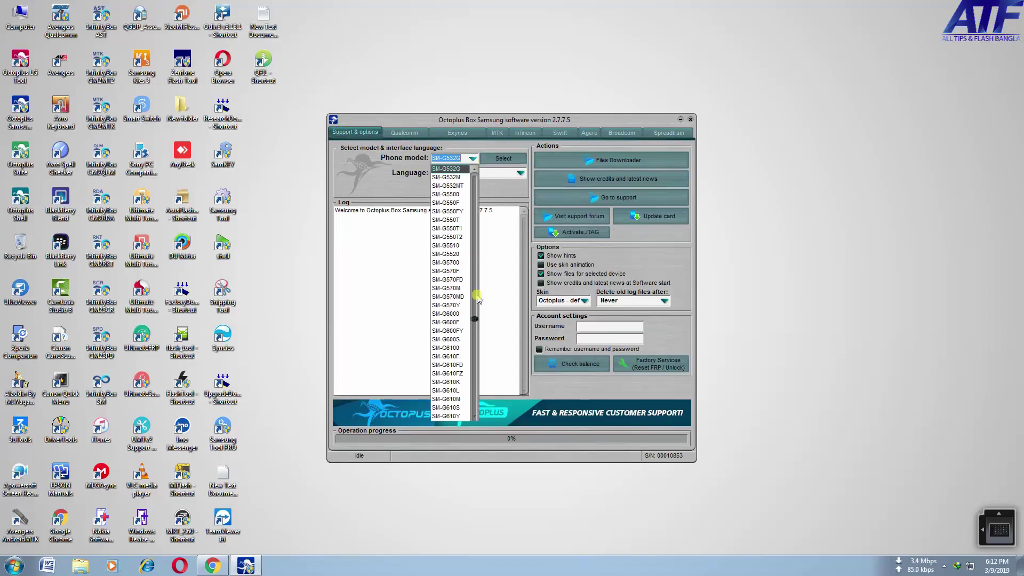
left_click_drag(477, 322, 467, 170)
left_click(474, 152)
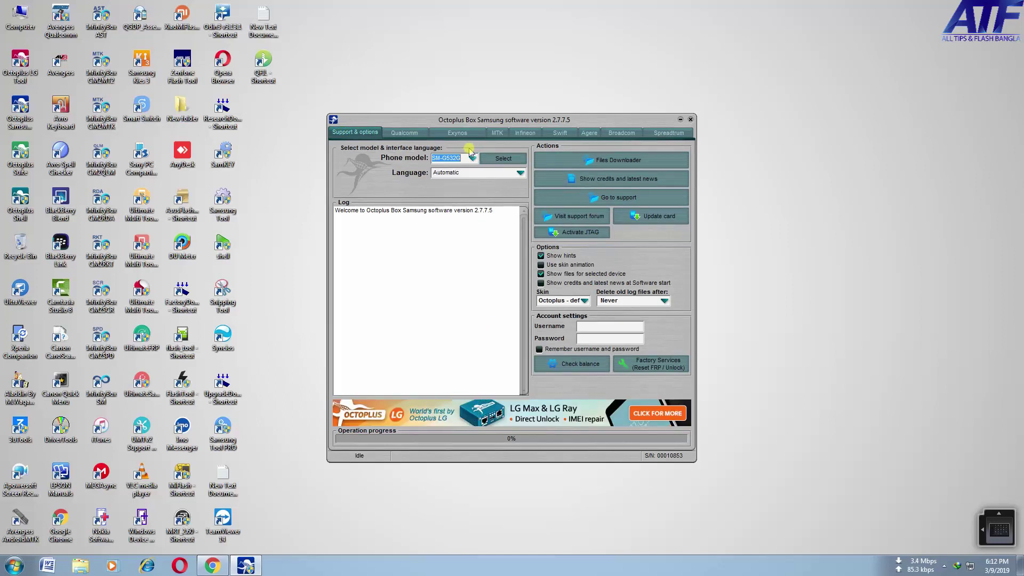
Look through the list of supported Qualcomm phone models
left_click(404, 133)
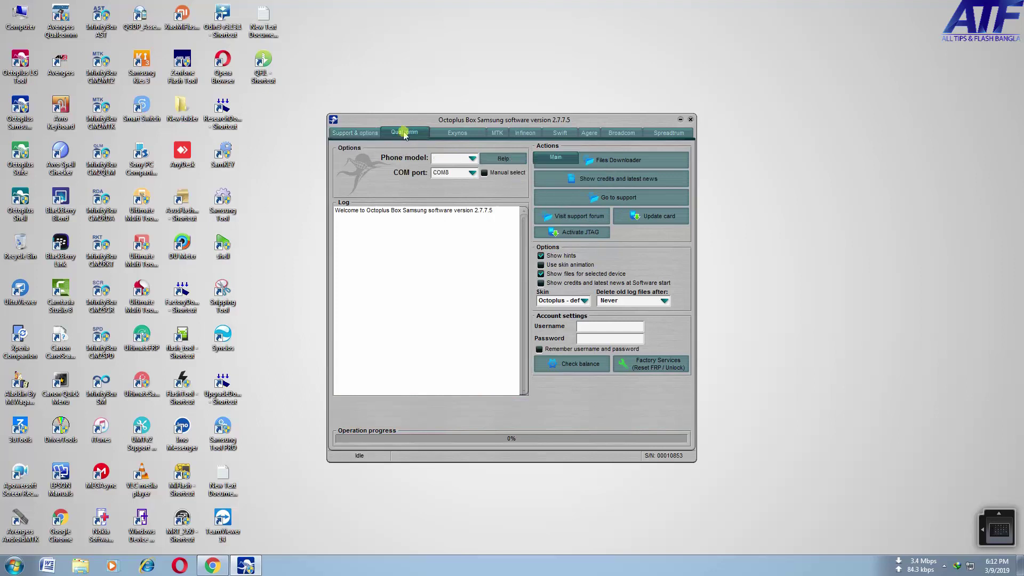
left_click(471, 159)
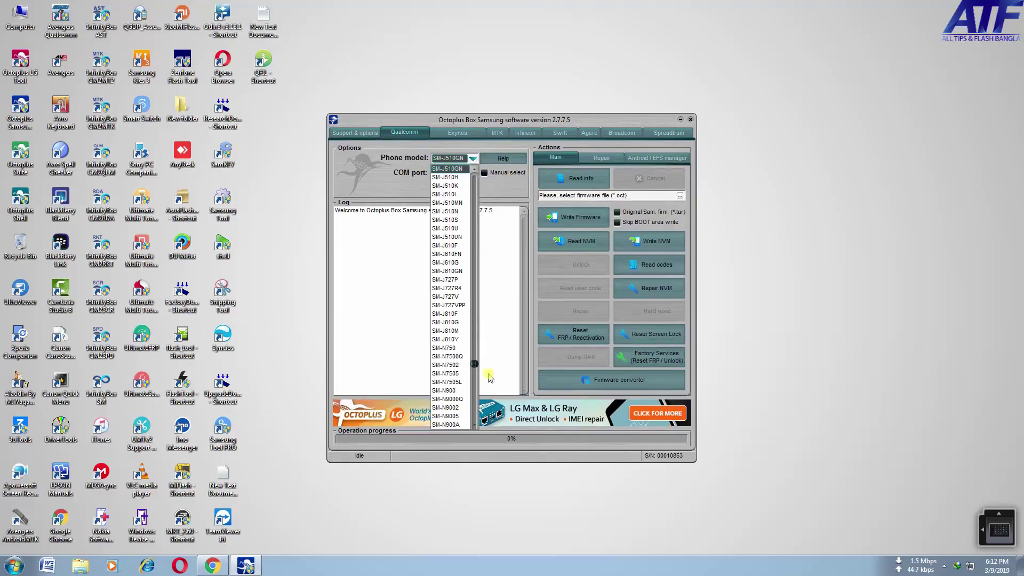
scroll(479, 368, "down", 7)
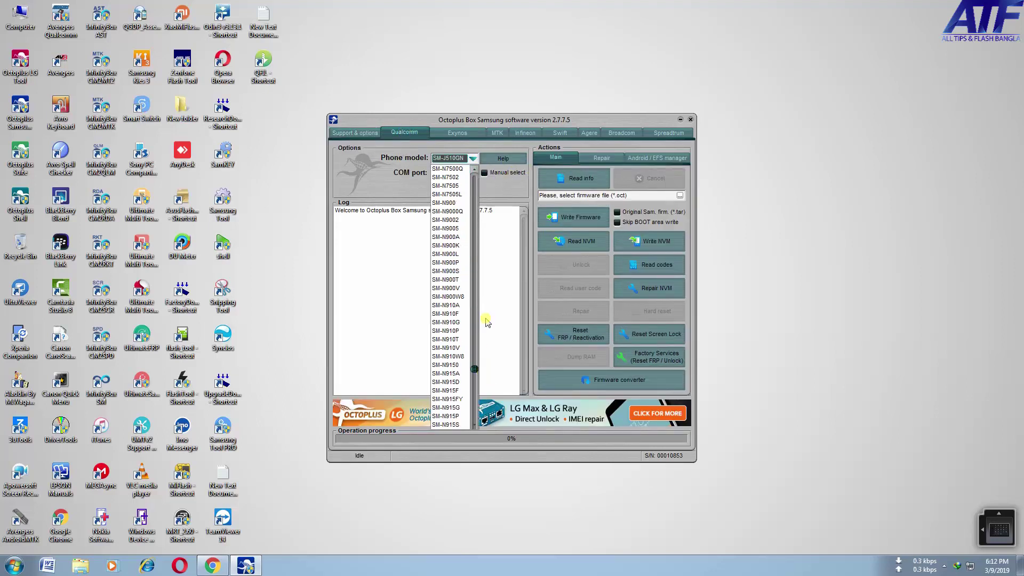
left_click(473, 159)
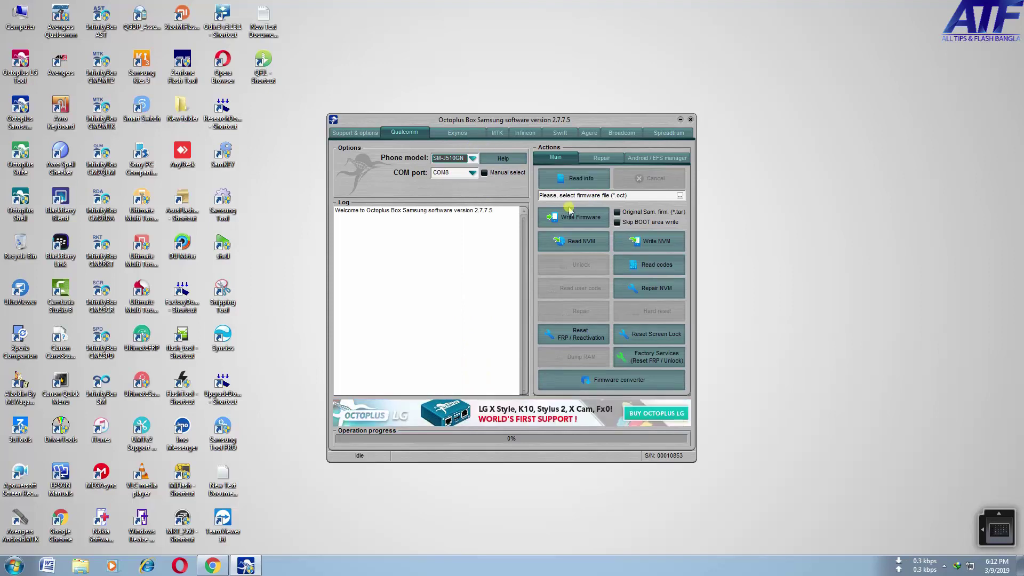
Examine the Main, Repair and Android / EFS manager functions offered for the Qualcomm model SM-J510GN
left_click(598, 157)
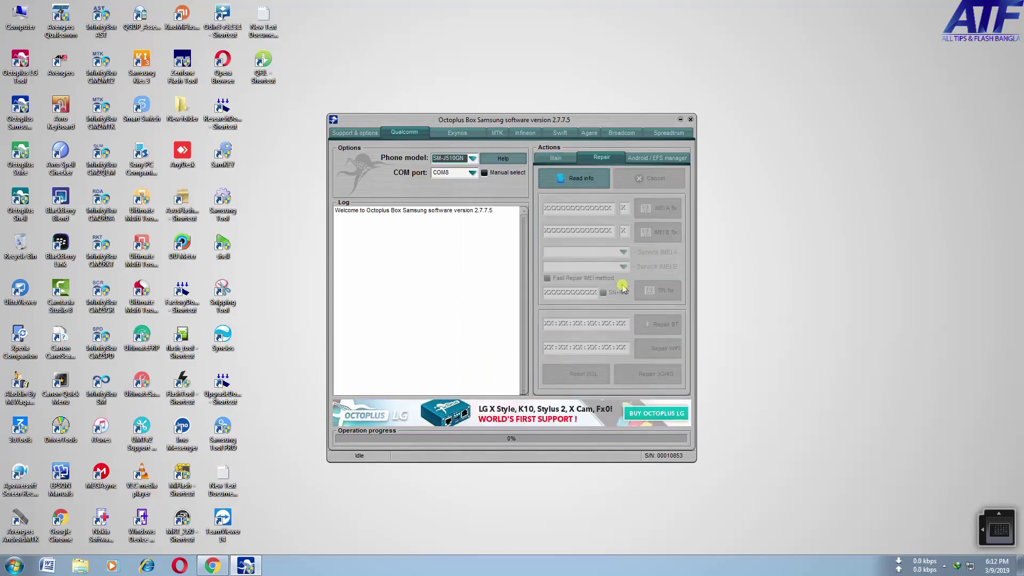
left_click(630, 157)
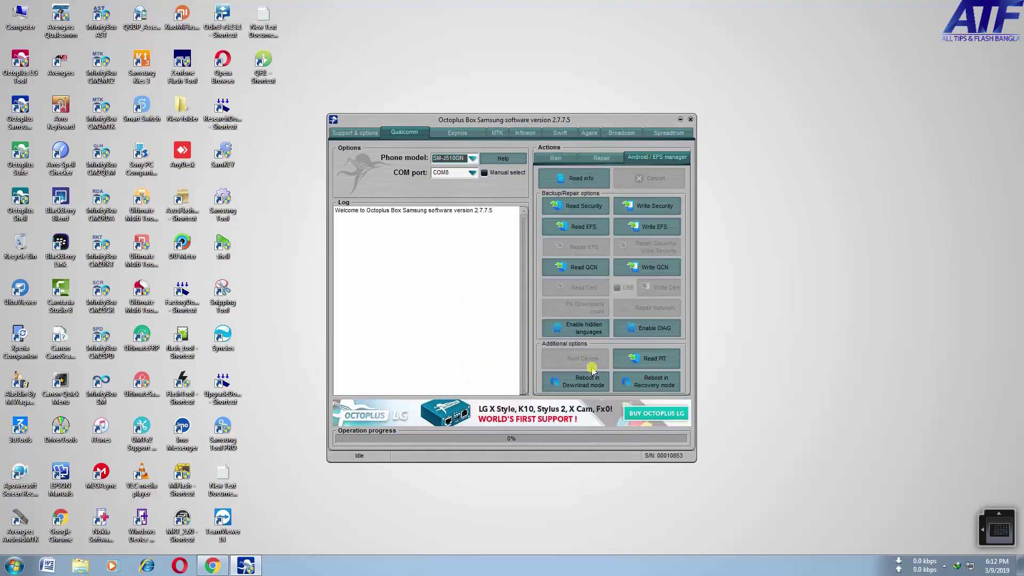
left_click(560, 159)
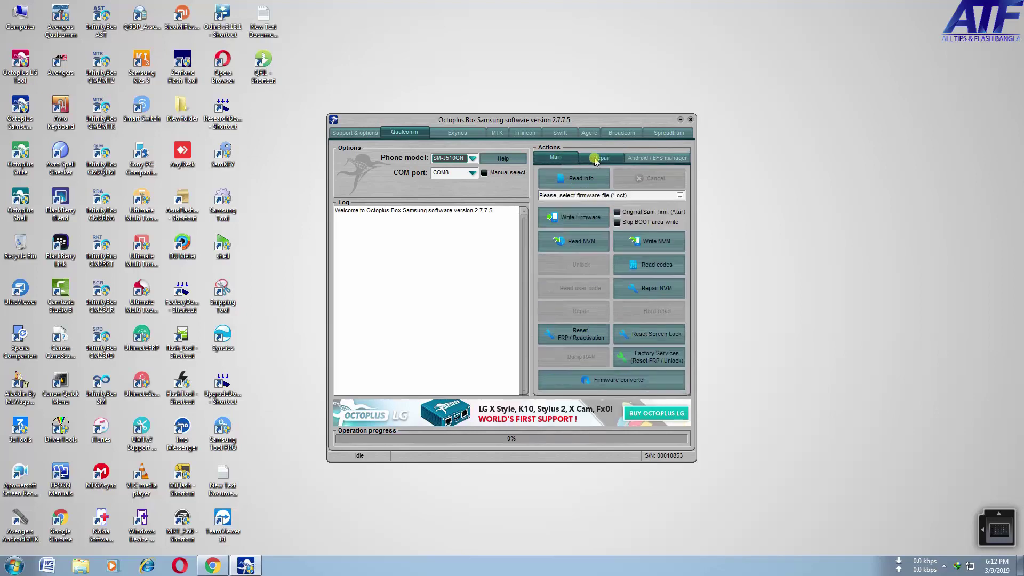
left_click(596, 158)
Look over the functions offered for Exynos, MTK, Infineon, Swift, Agere, Broadcom and Spreadtrum phones
left_click(467, 134)
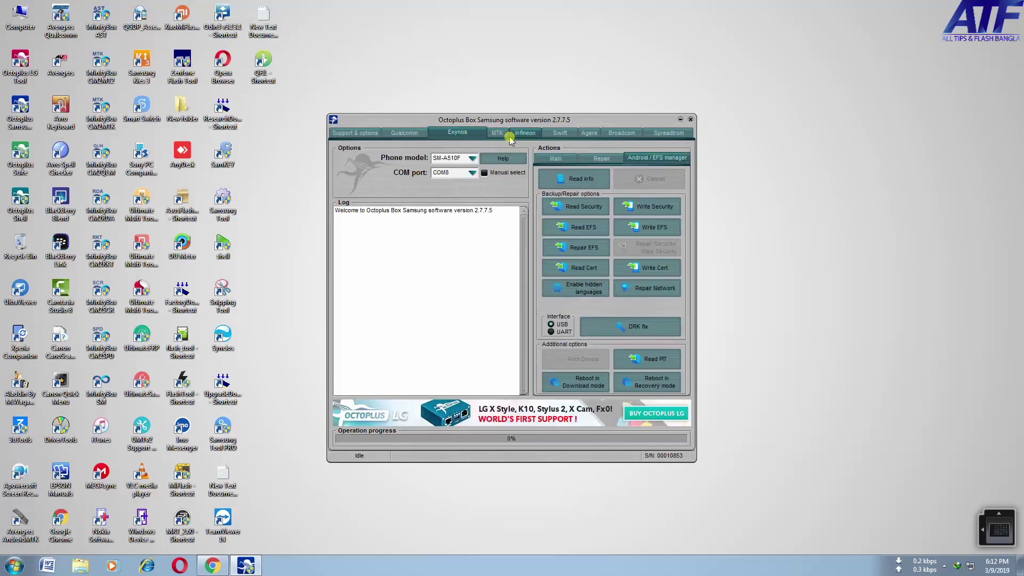
left_click(496, 134)
left_click(525, 132)
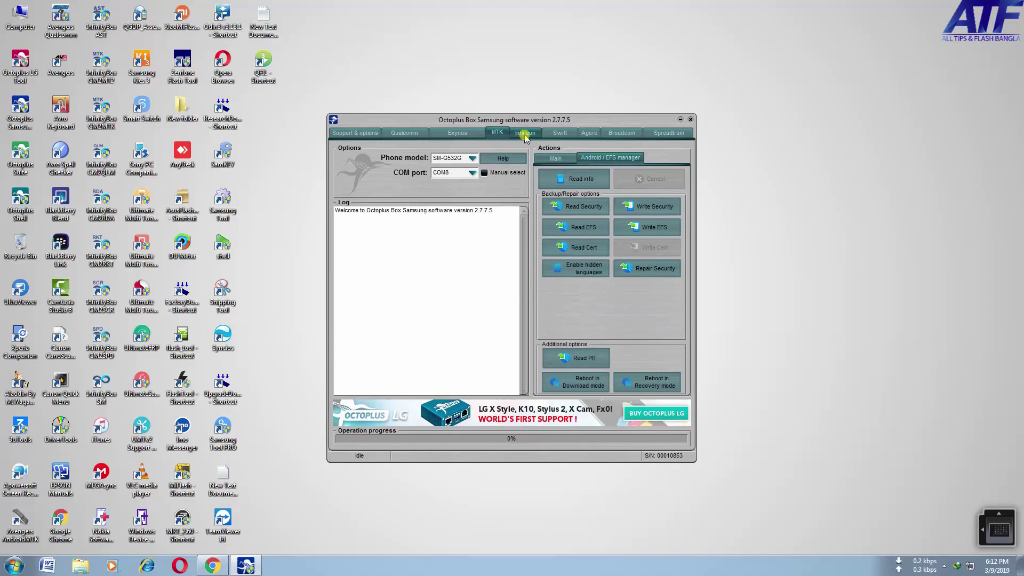
left_click(565, 134)
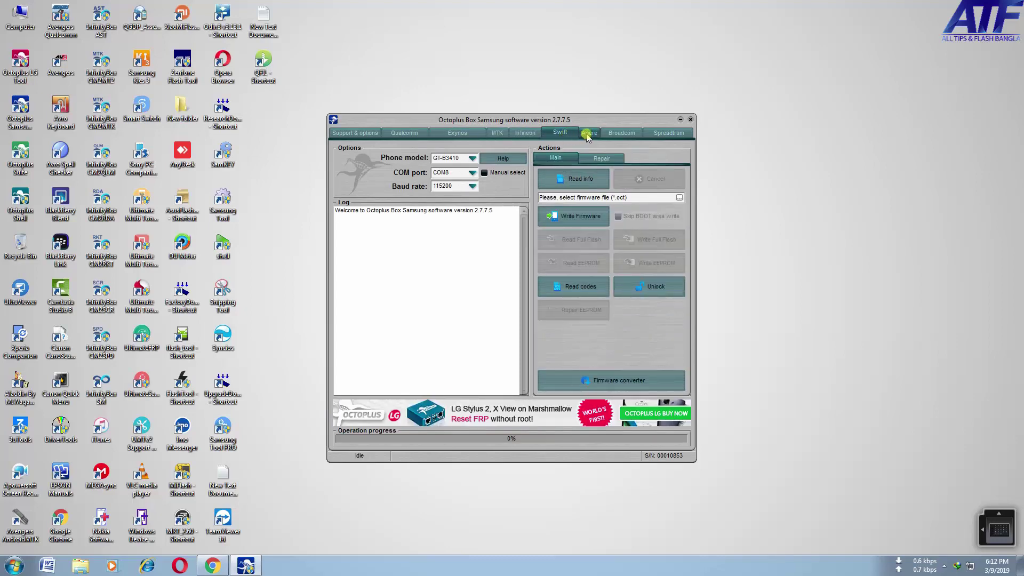
left_click(587, 133)
left_click(622, 134)
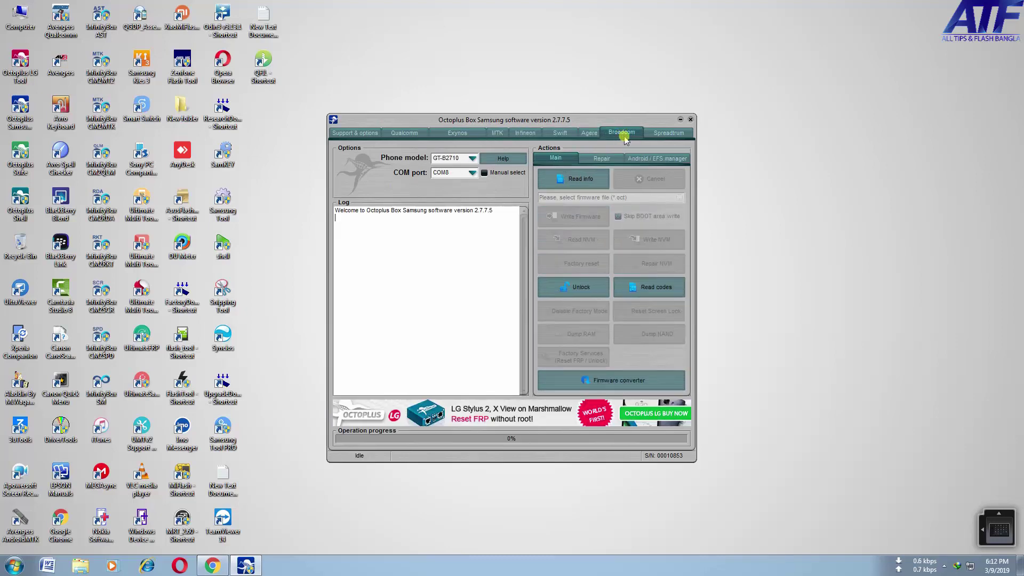
left_click(667, 134)
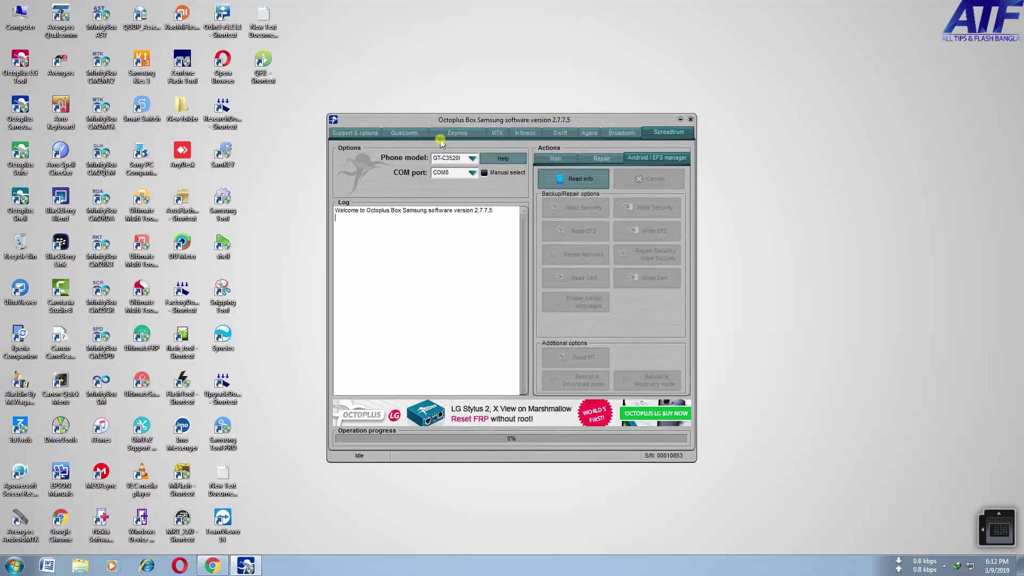
Open the Samsung Files Downloader from the support options and list all available files
left_click(374, 135)
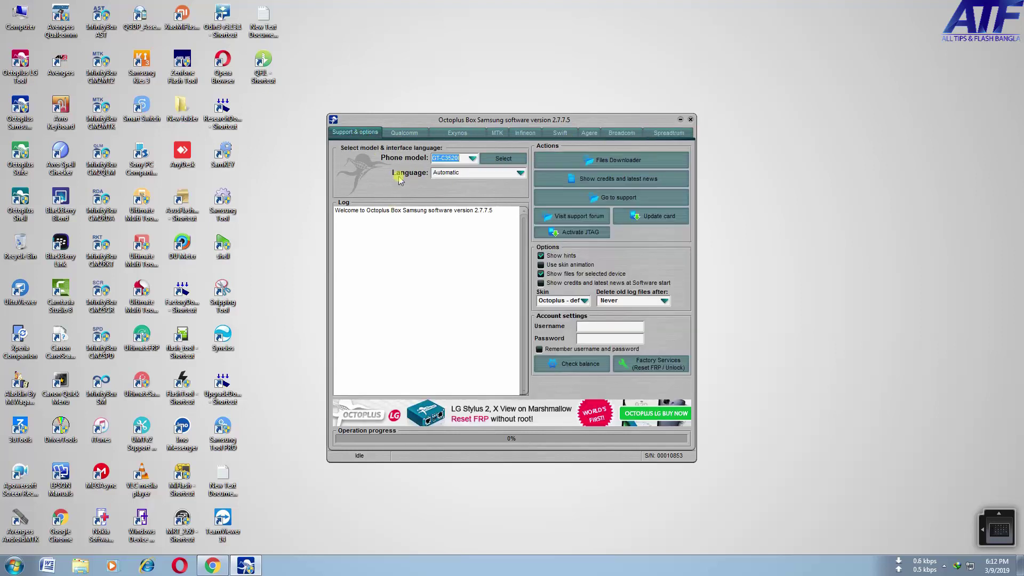
left_click(608, 161)
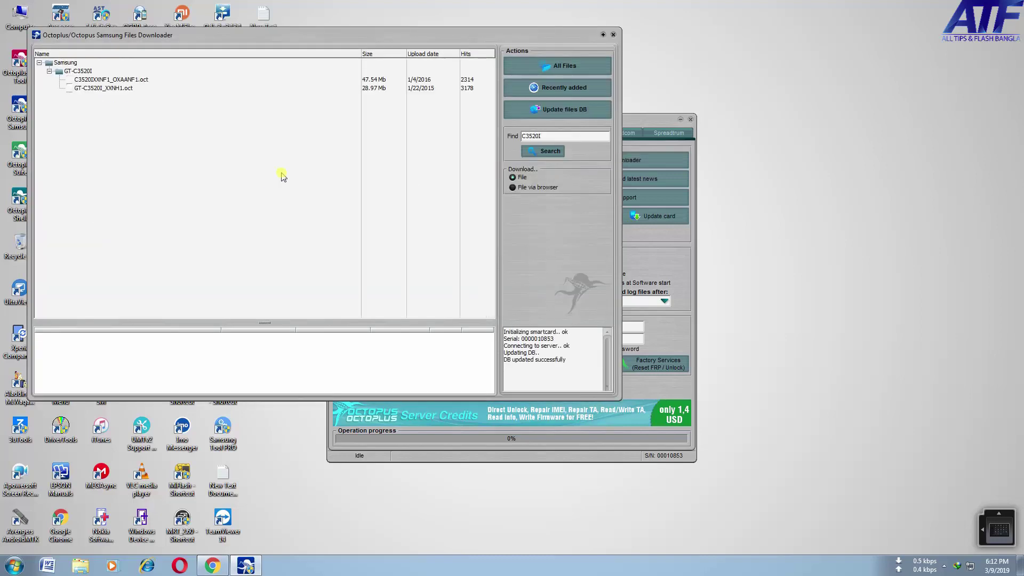
left_click(42, 65)
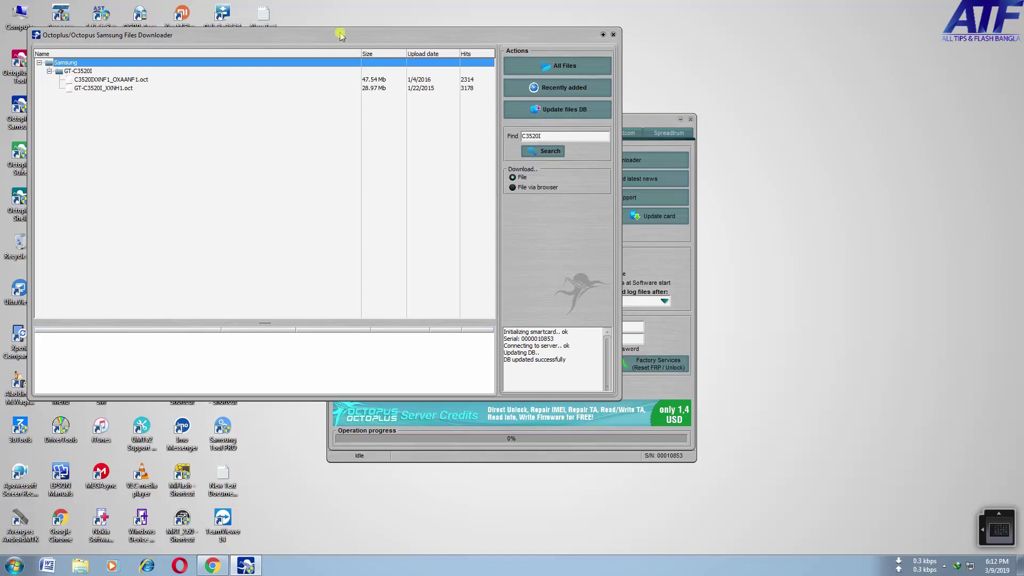
left_click_drag(340, 36, 445, 118)
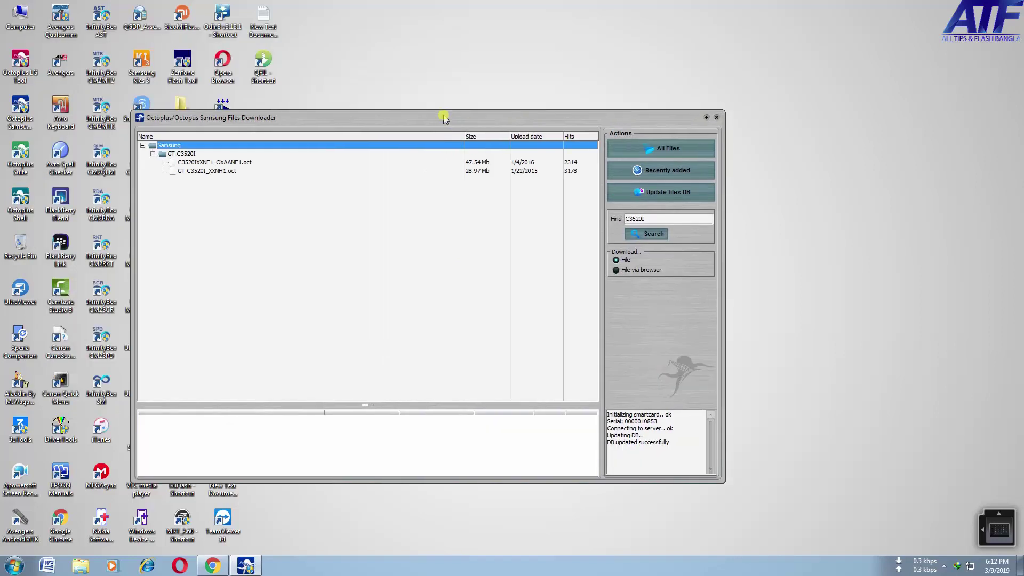
left_click(661, 156)
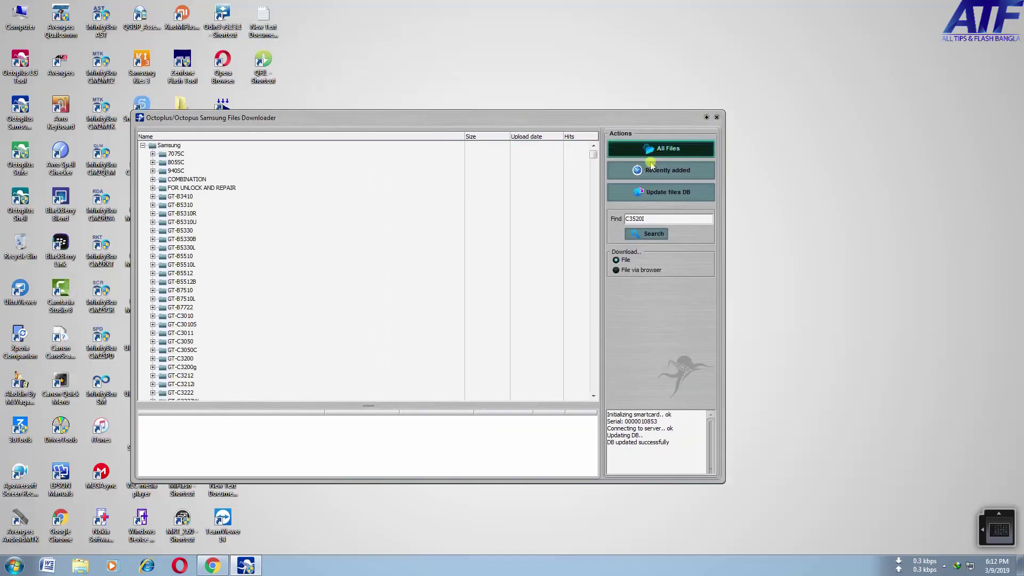
Examine the firmware files inside the GT-C3303i, GT-C3312R and GT-C3590 folders of the Samsung file list
scroll(152, 242, "down", 9)
left_click(153, 230)
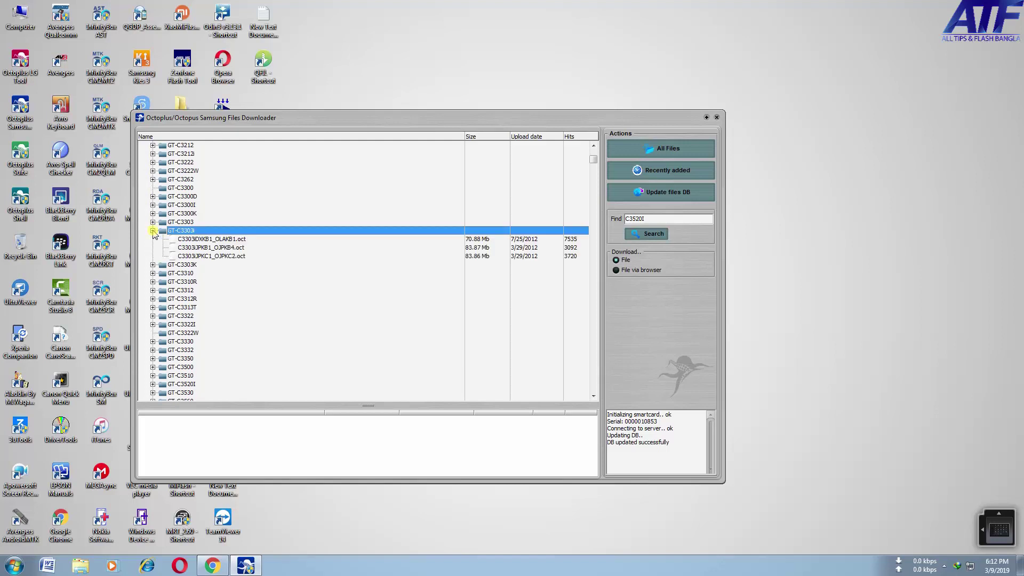
left_click(217, 257)
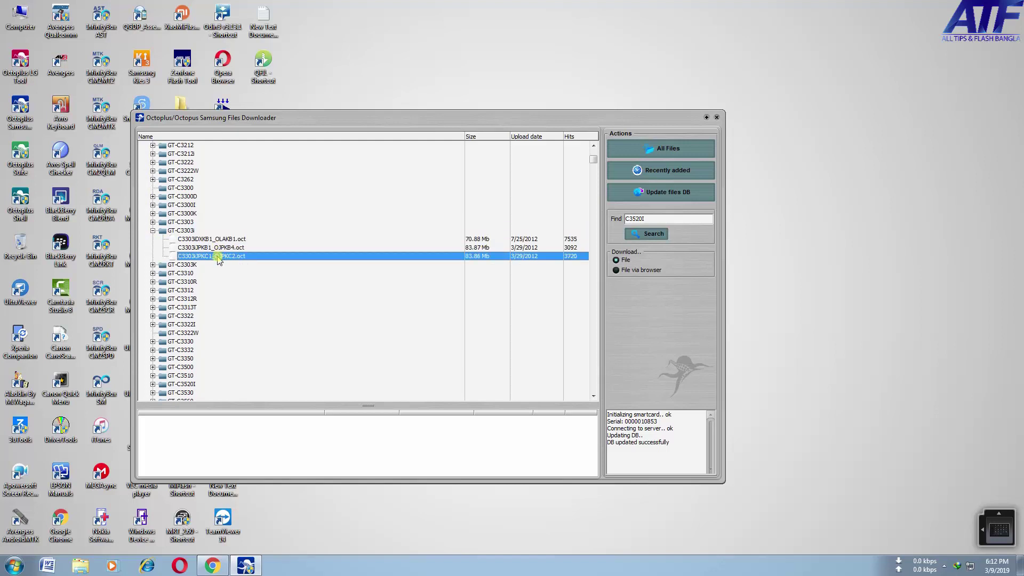
left_click(153, 298)
scroll(186, 320, "down", 2)
left_click(217, 282)
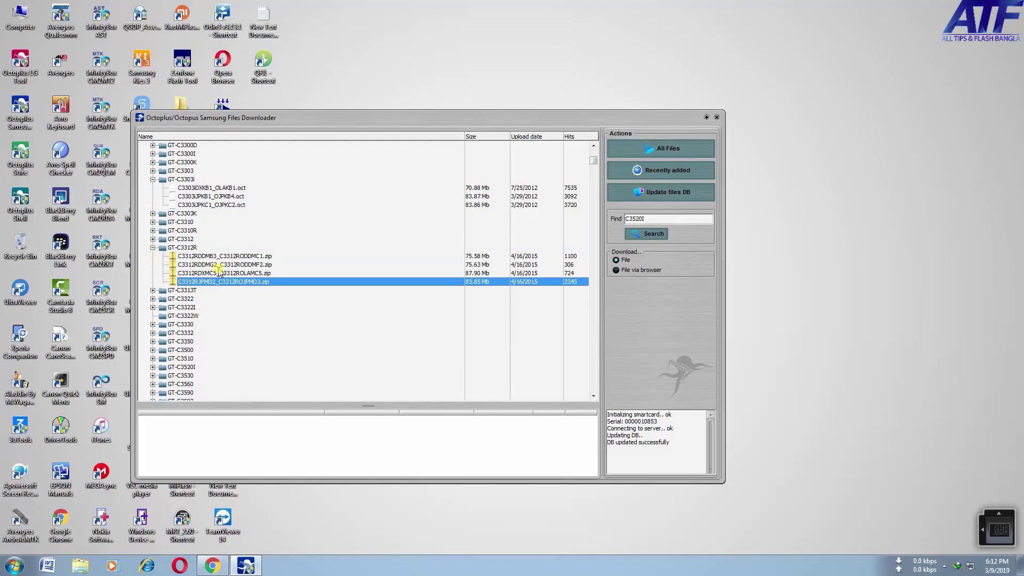
left_click(219, 266)
scroll(205, 298, "down", 3)
left_click(153, 316)
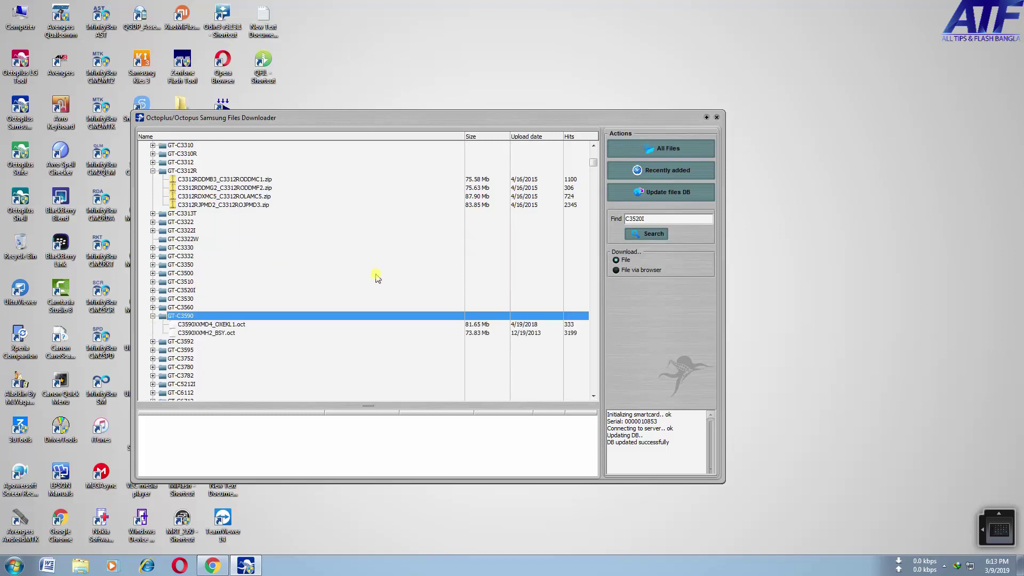
Look through the remaining Samsung model folders down to the end of the file list
scroll(377, 277, "down", 4)
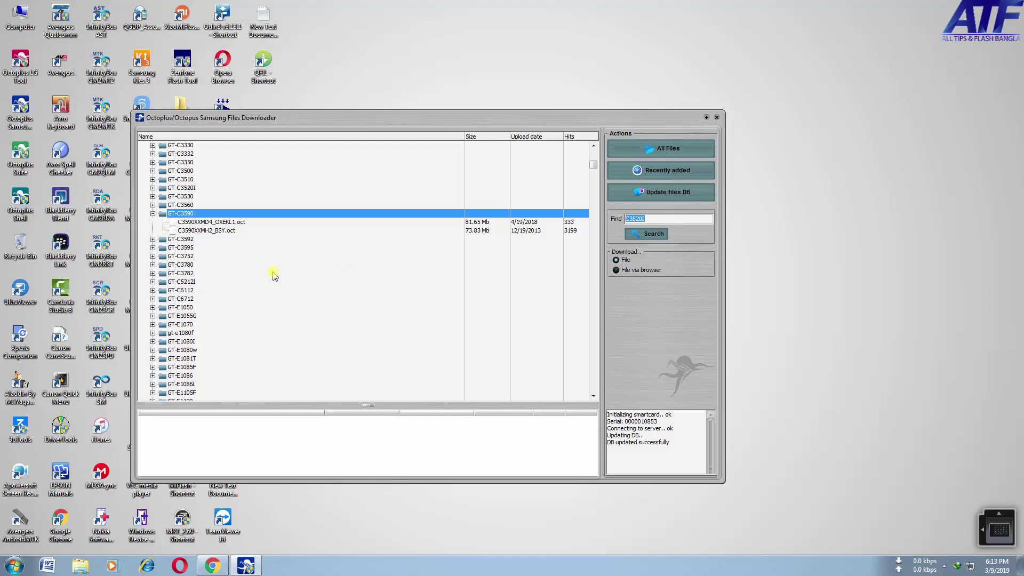
left_click(172, 317)
scroll(181, 347, "down", 18)
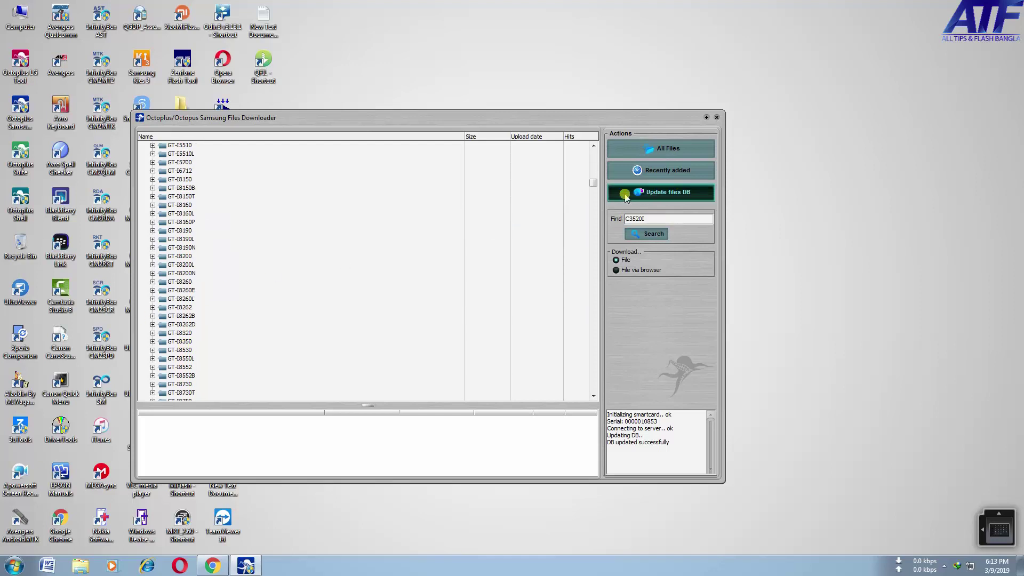
left_click_drag(594, 180, 592, 391)
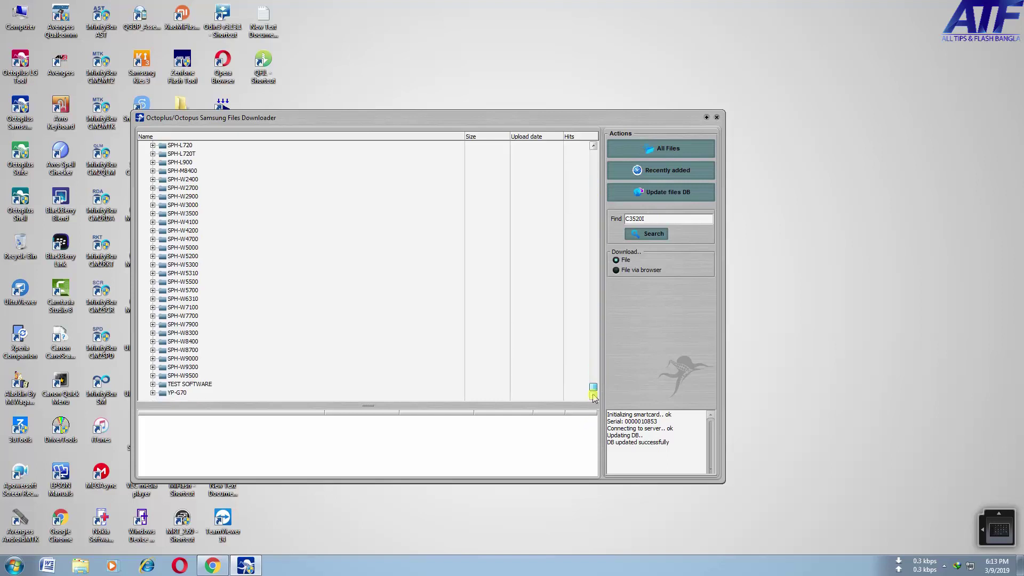
Close the Files Downloader and the Samsung software, dismissing the smart-card warning
left_click(717, 117)
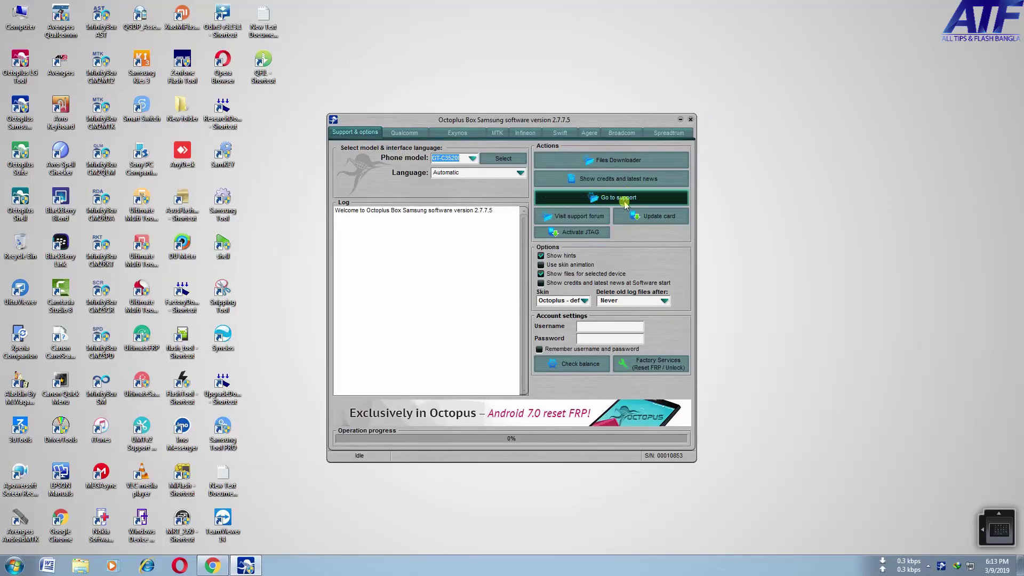
left_click(690, 120)
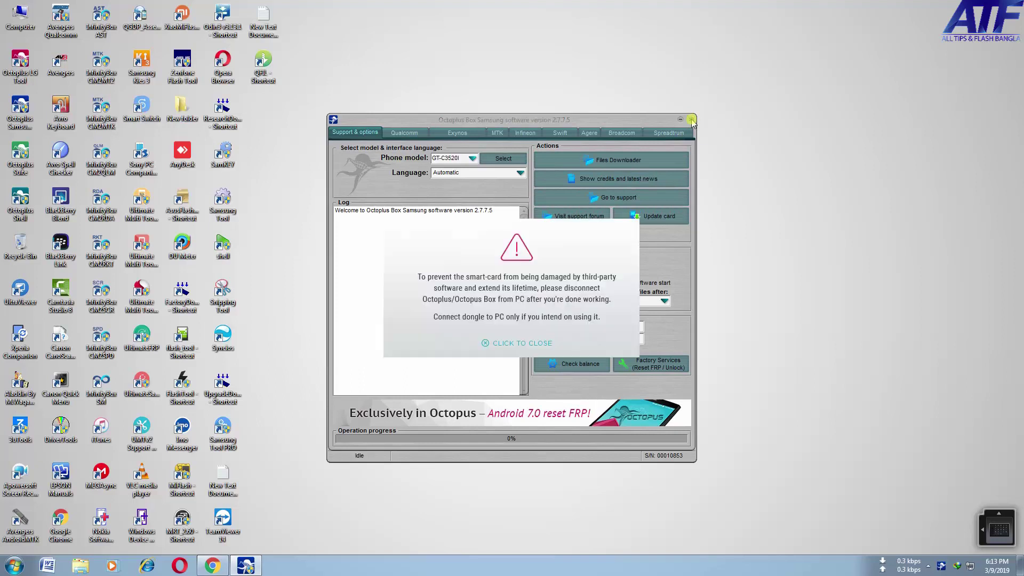
left_click(503, 344)
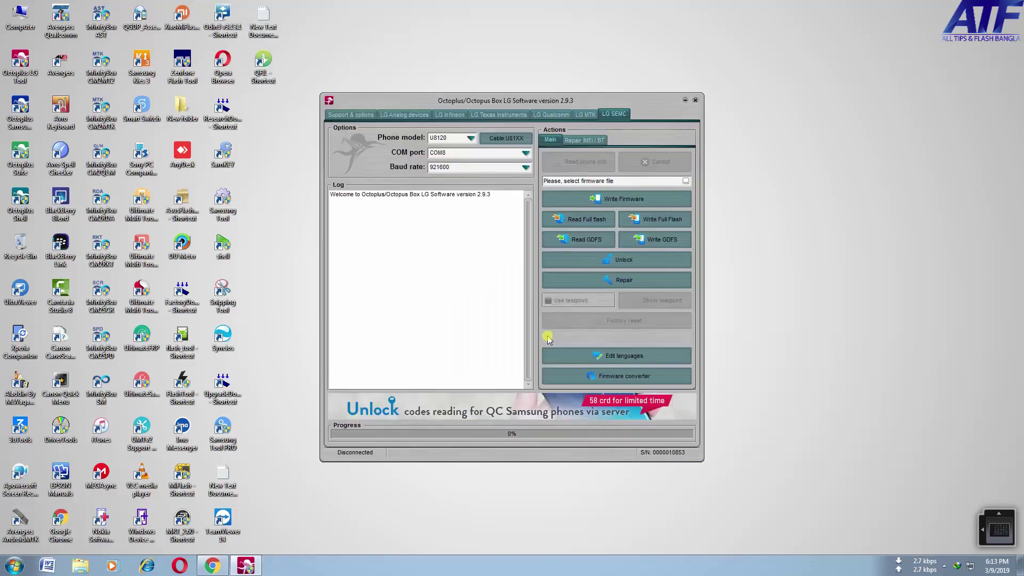
Look through the LG phone models in the LG software's support options and select U900
left_click(373, 115)
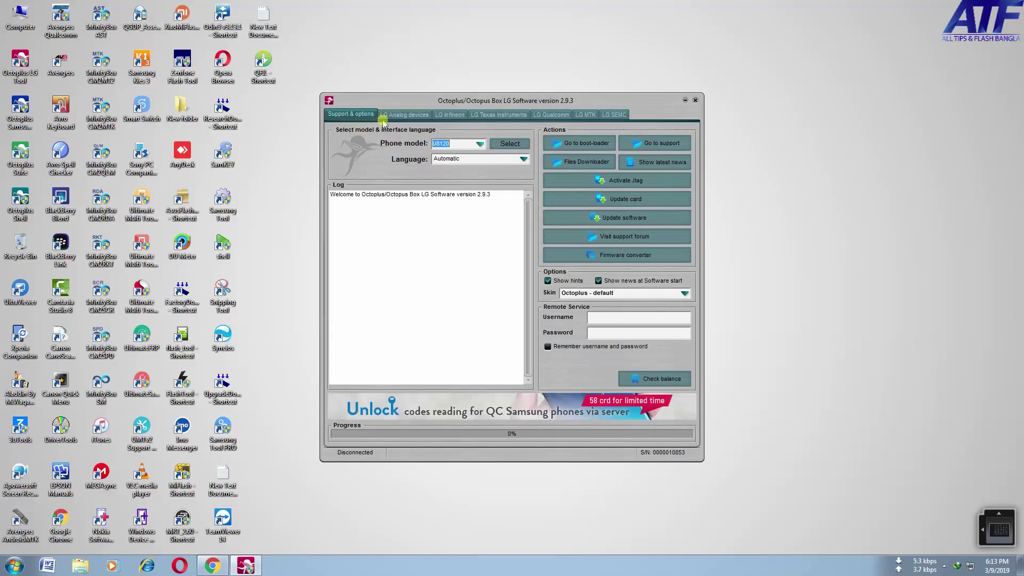
left_click(481, 144)
scroll(484, 277, "up", 10)
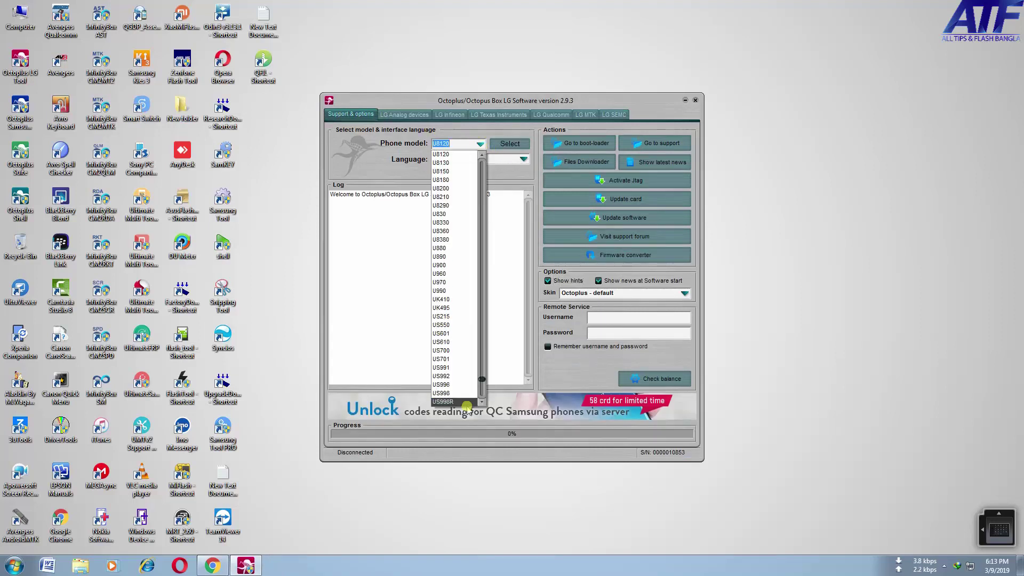
left_click_drag(484, 343, 491, 143)
left_click(467, 134)
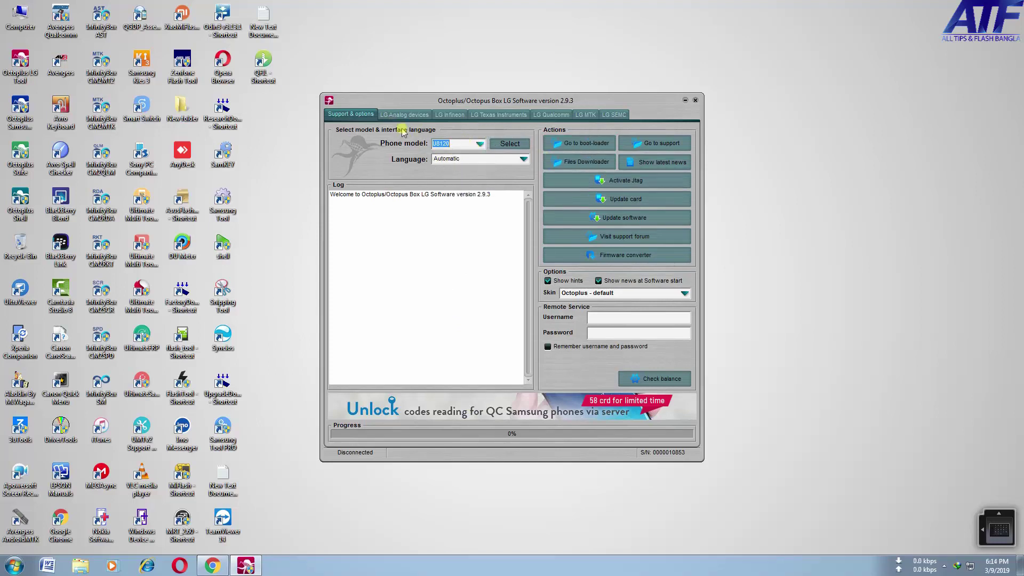
left_click(486, 145)
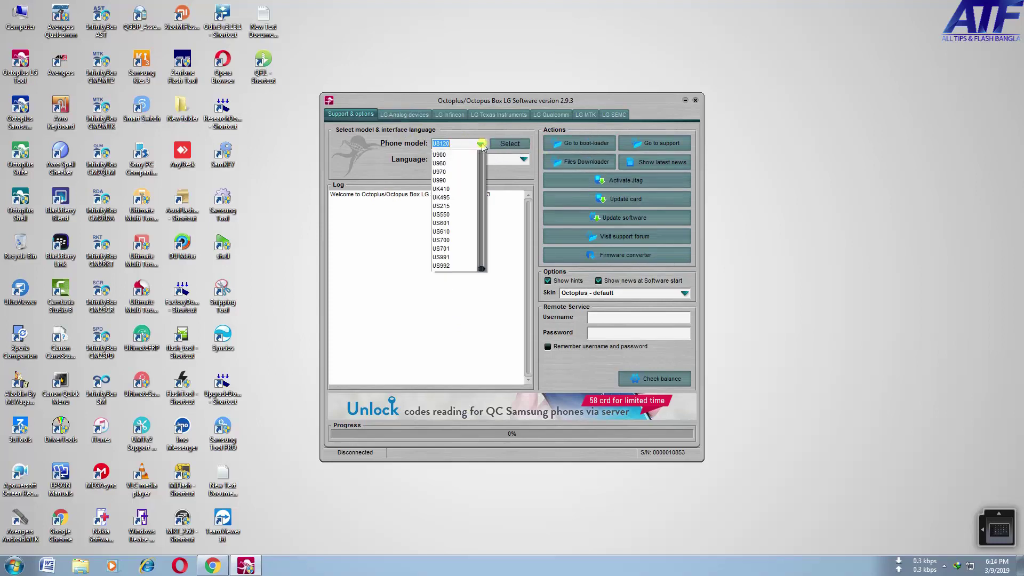
left_click(448, 265)
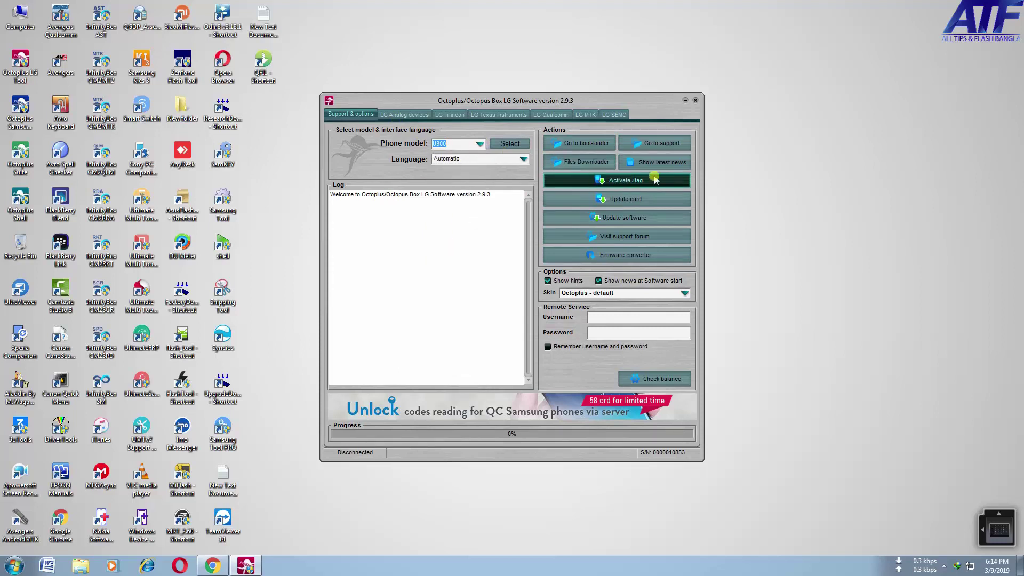
Open and close the LG software's Files Downloader, and look through the phone models for LG Analog devices
left_click(587, 164)
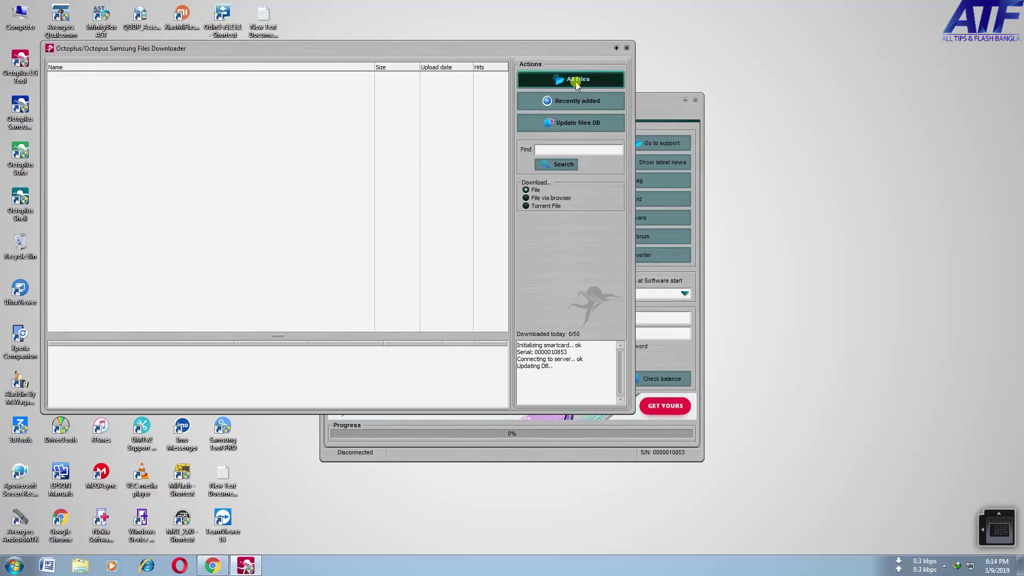
left_click(627, 48)
left_click(399, 117)
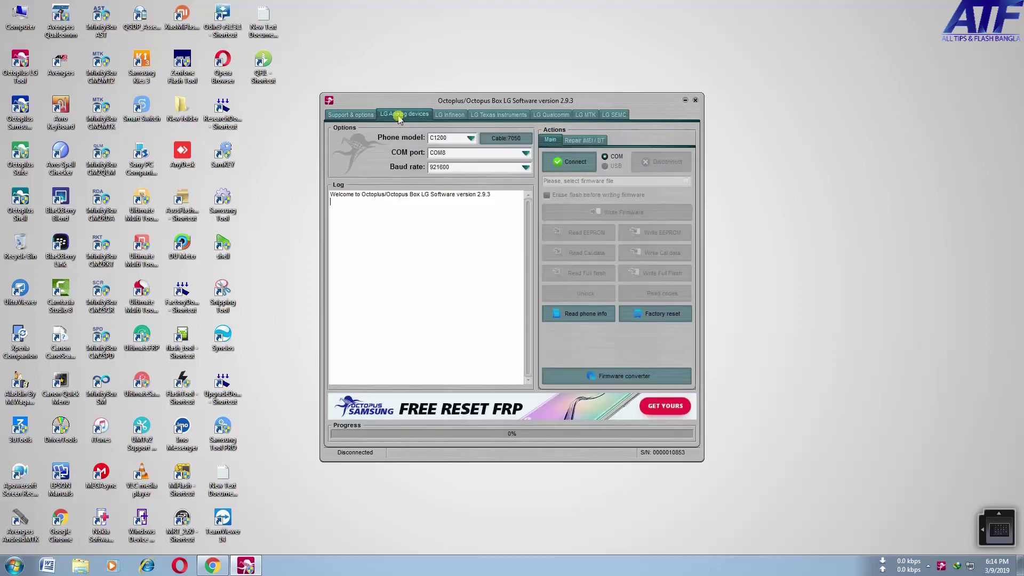
left_click(471, 140)
left_click_drag(474, 192, 478, 248)
Look through the supported phone models for the LG Infineon and LG Texas Instruments platforms
left_click(450, 116)
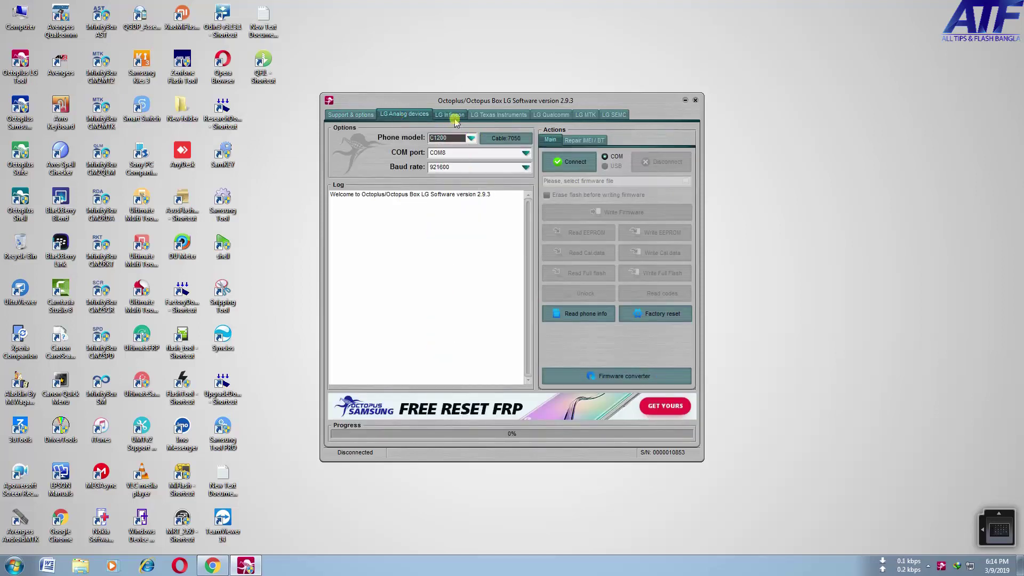
left_click(471, 138)
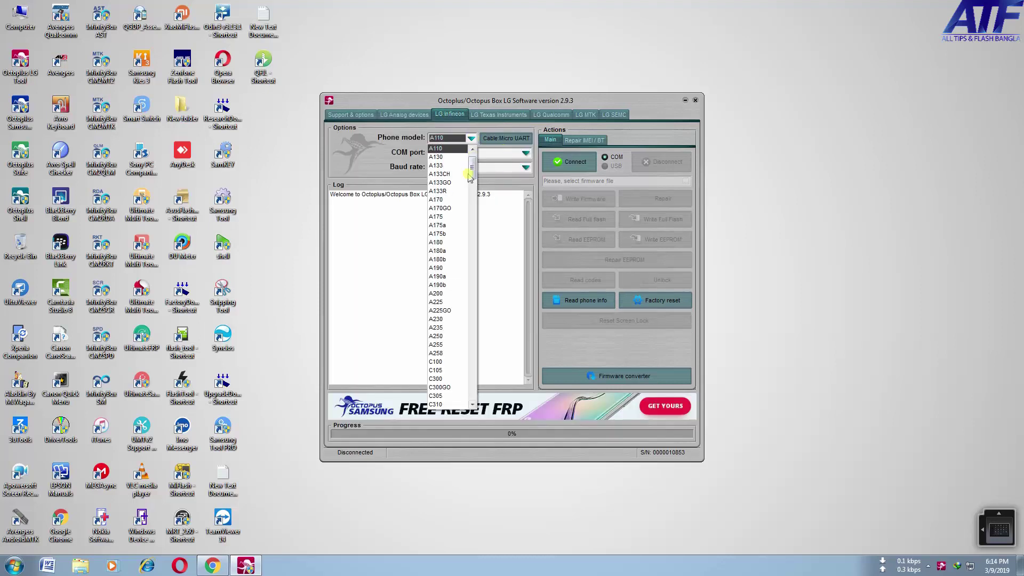
mouse_move(473, 159)
left_mouse_down()
mouse_move(472, 387)
mouse_move(482, 150)
left_mouse_up()
left_click(483, 114)
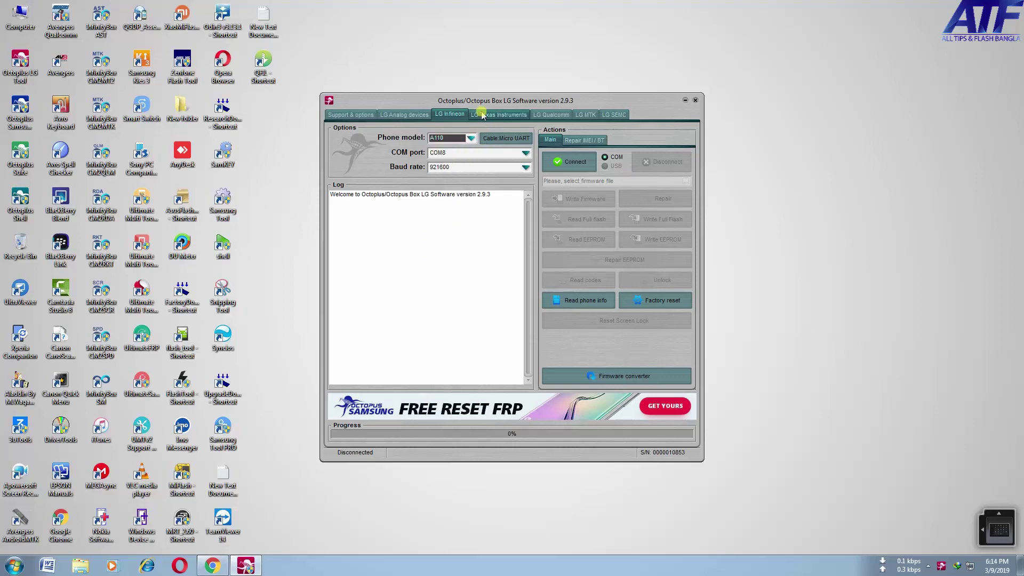
left_click(471, 138)
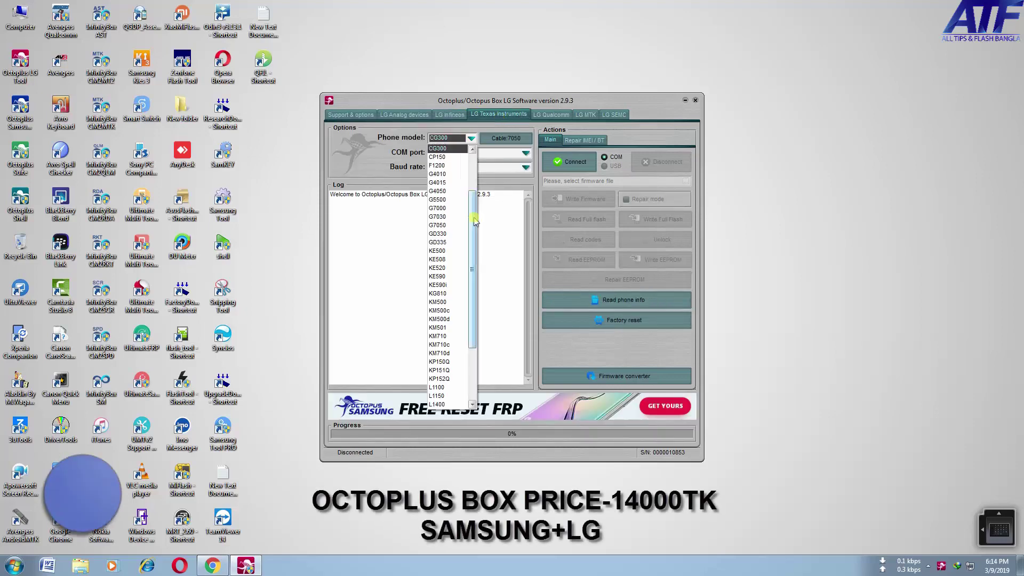
Look through the LG Qualcomm phone models and examine the platform's Android tools, IMEI/BT repair and main functions
left_click(551, 114)
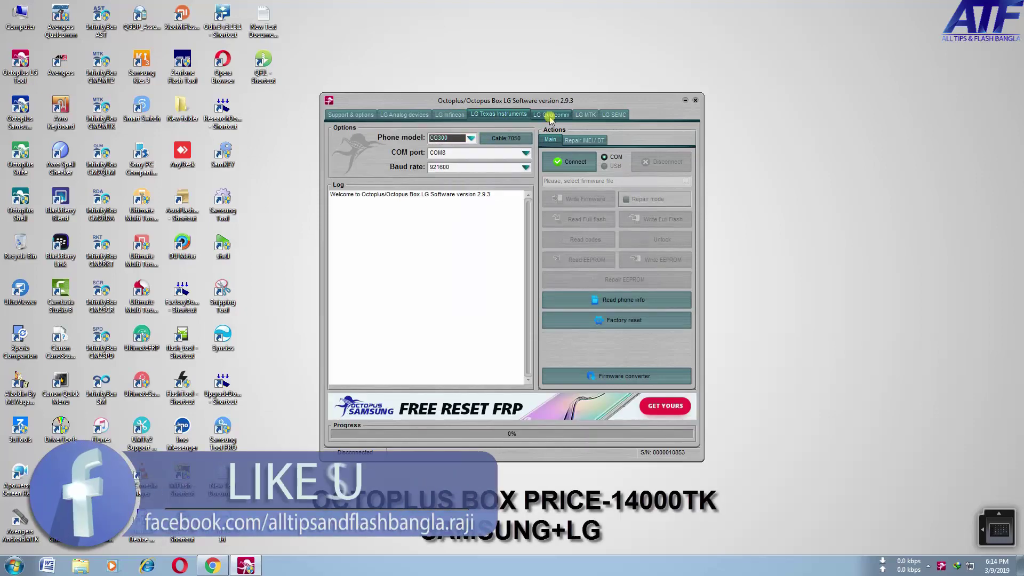
left_click(471, 140)
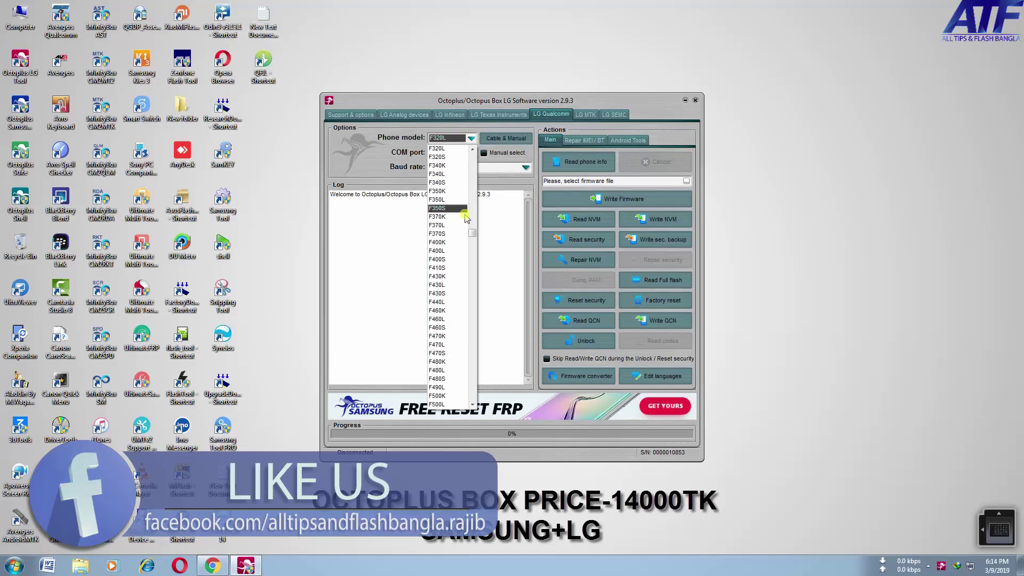
left_click_drag(473, 213, 474, 152)
left_click(471, 138)
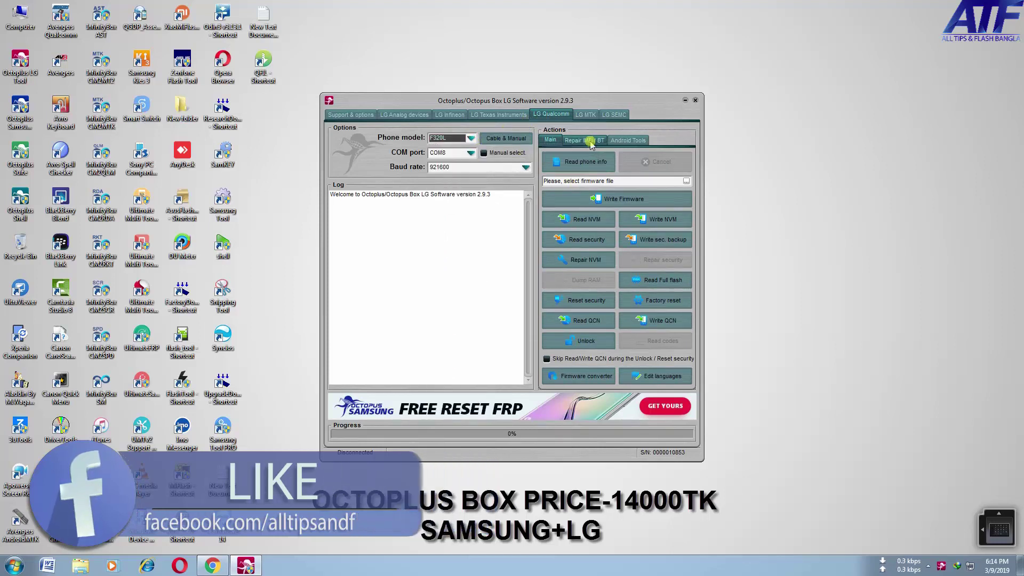
left_click(628, 140)
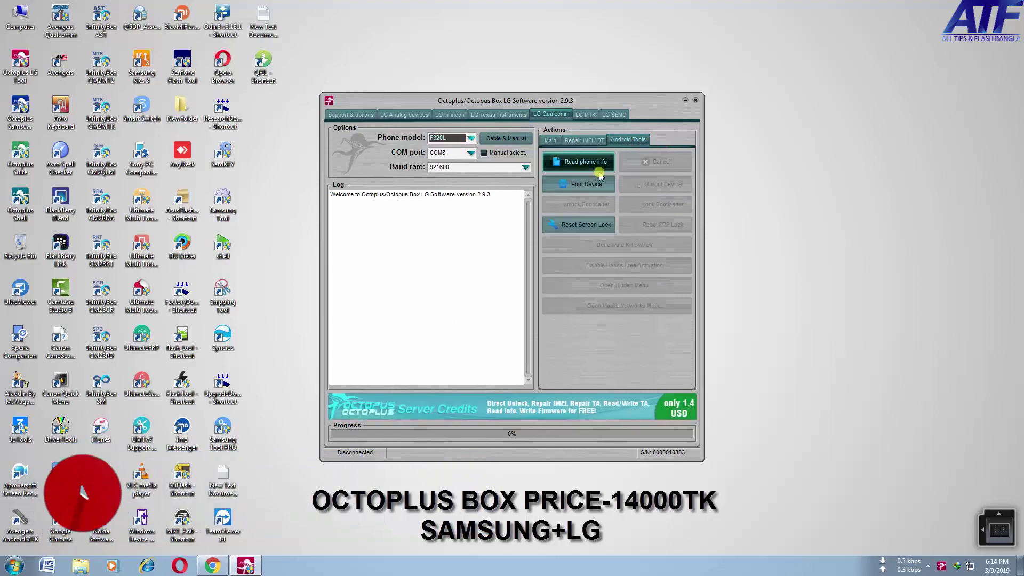
left_click(584, 140)
left_click(550, 140)
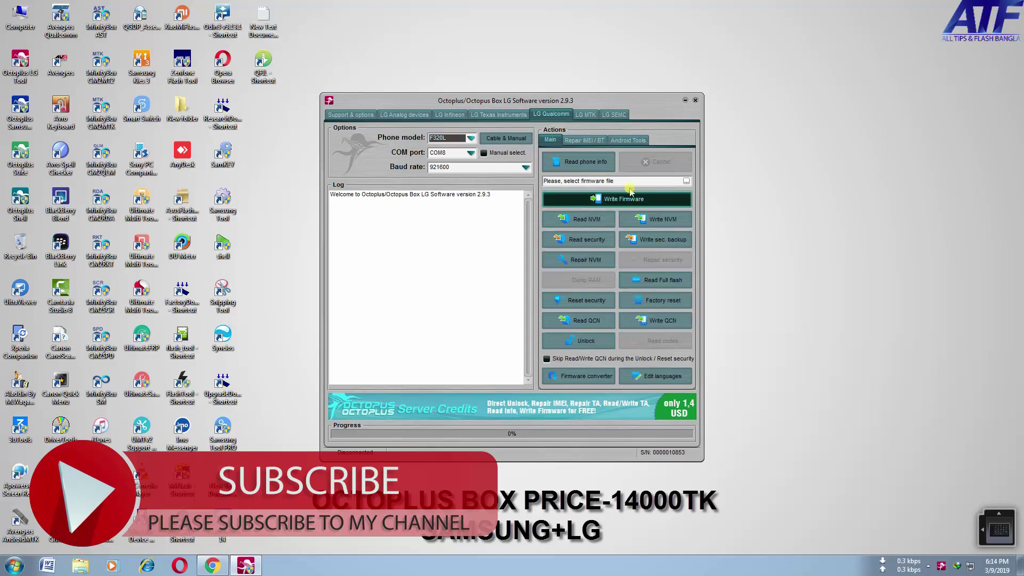
Examine the main and IMEI/BT repair functions for LG MTK, and the functions for LG SEMC
left_click(586, 114)
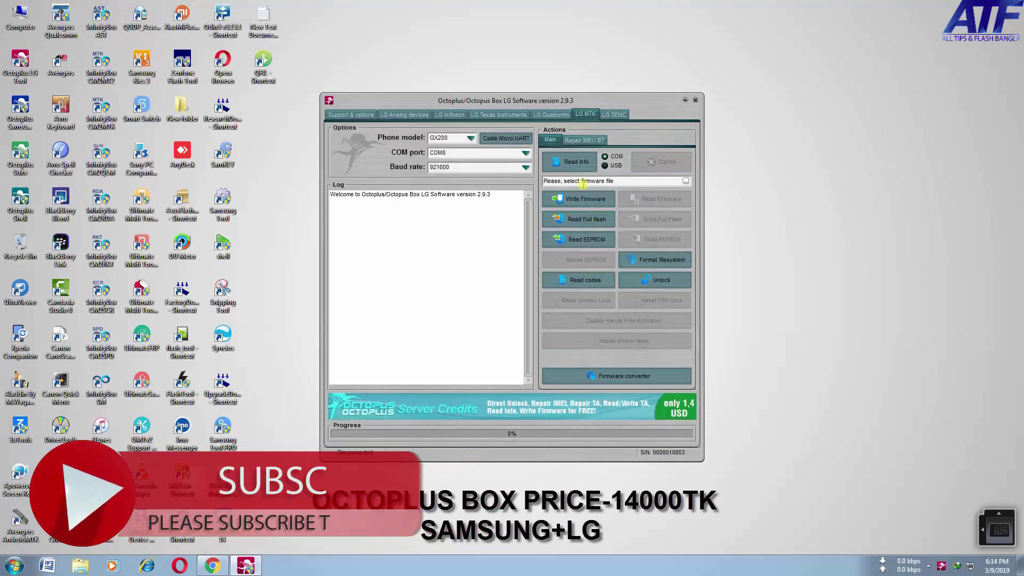
left_click(585, 139)
left_click(614, 115)
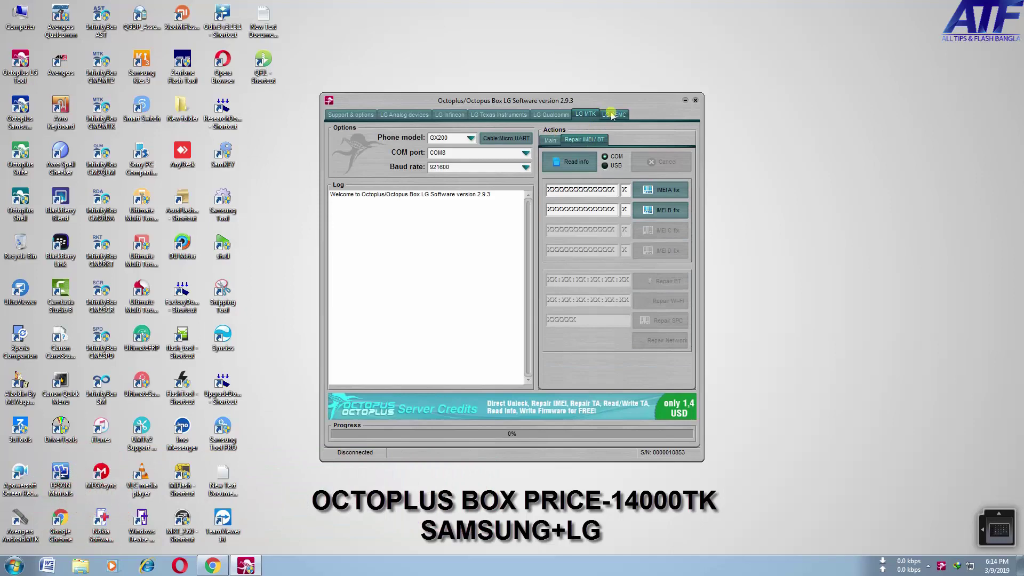
Return to the support options and close the LG software, dismissing the smart-card warning
left_click(350, 114)
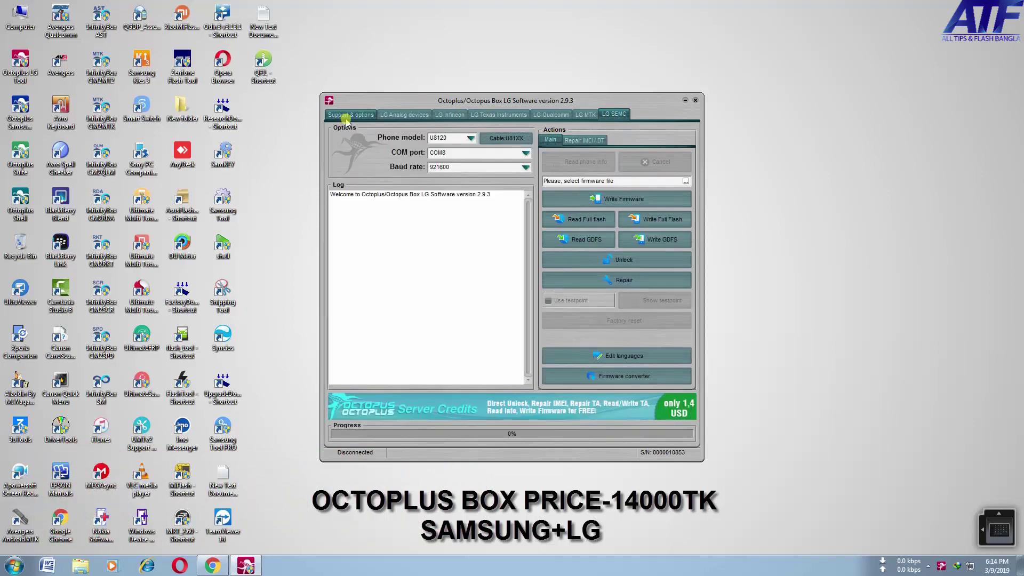
left_click(695, 102)
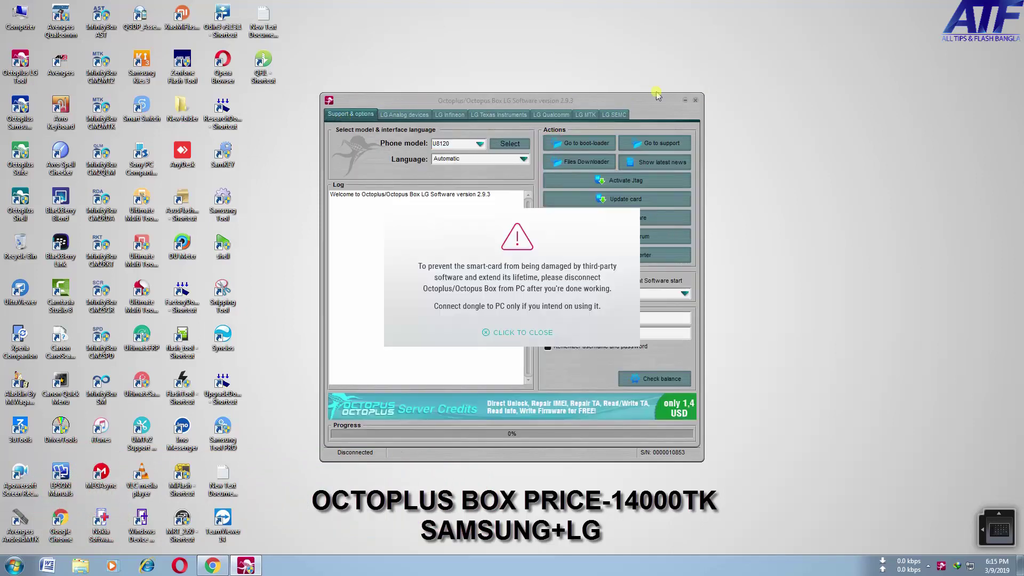
left_click(531, 333)
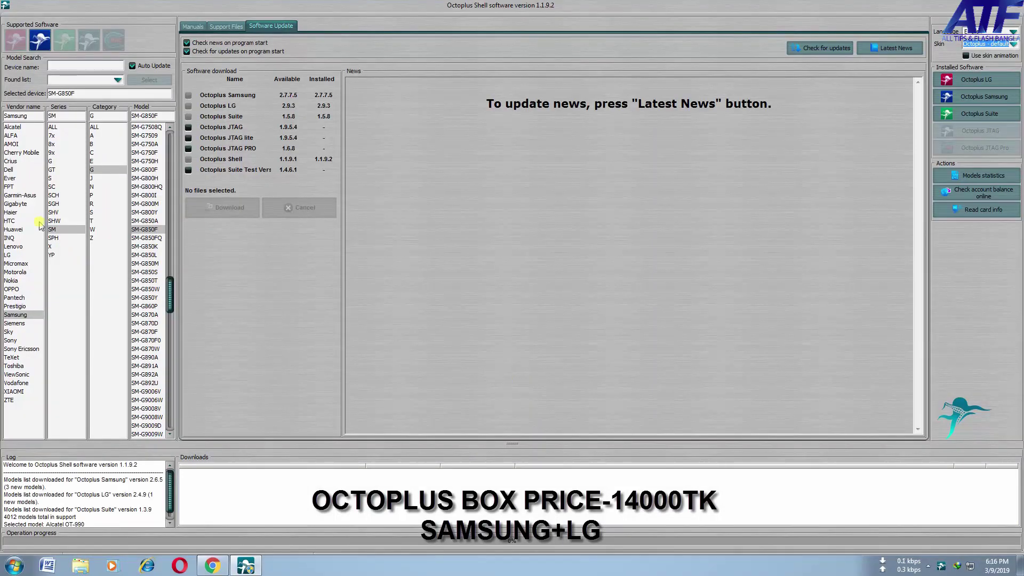
In Octoplus Shell, mark Octoplus JTAG for download and browse the Gigabyte and HTC models, selecting Intruder (A6366) in HTC series I
left_click(16, 204)
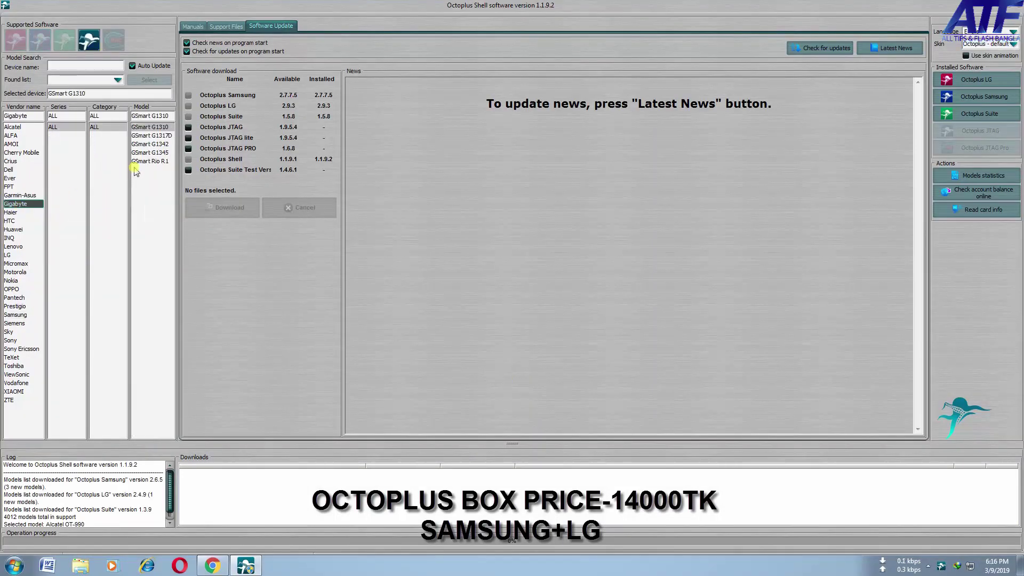
left_click(189, 127)
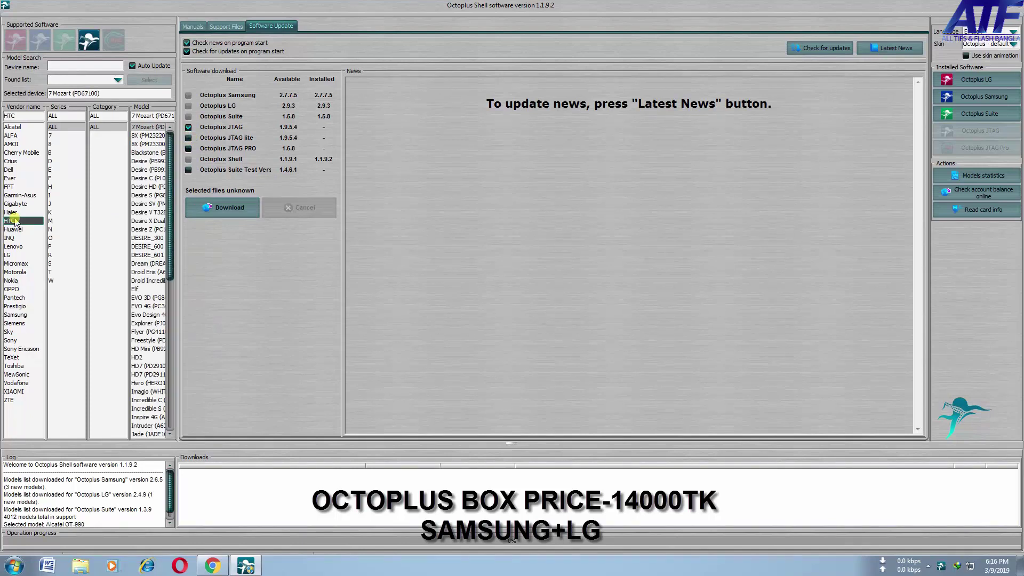
left_click(155, 206)
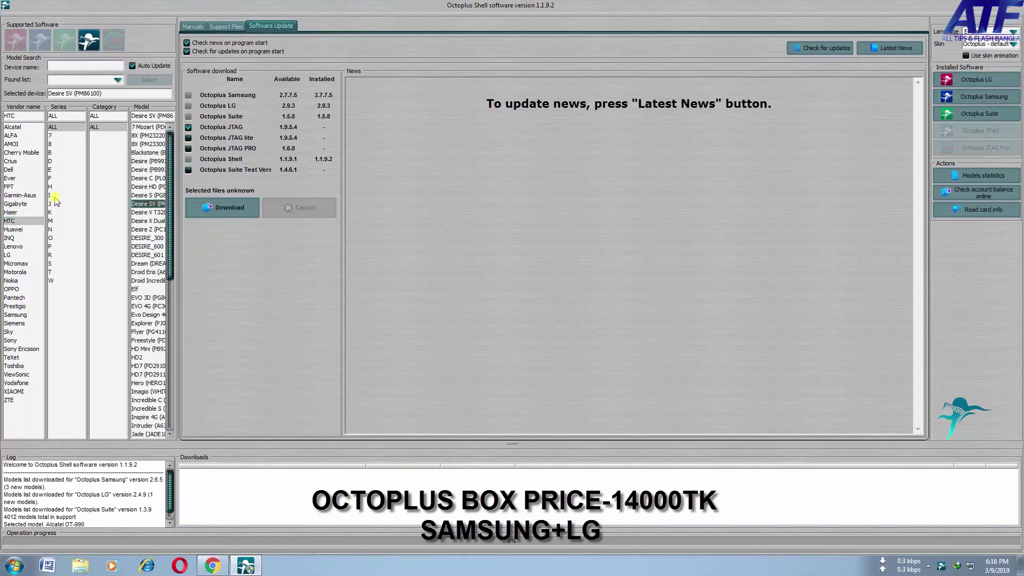
left_click(54, 195)
left_click(152, 160)
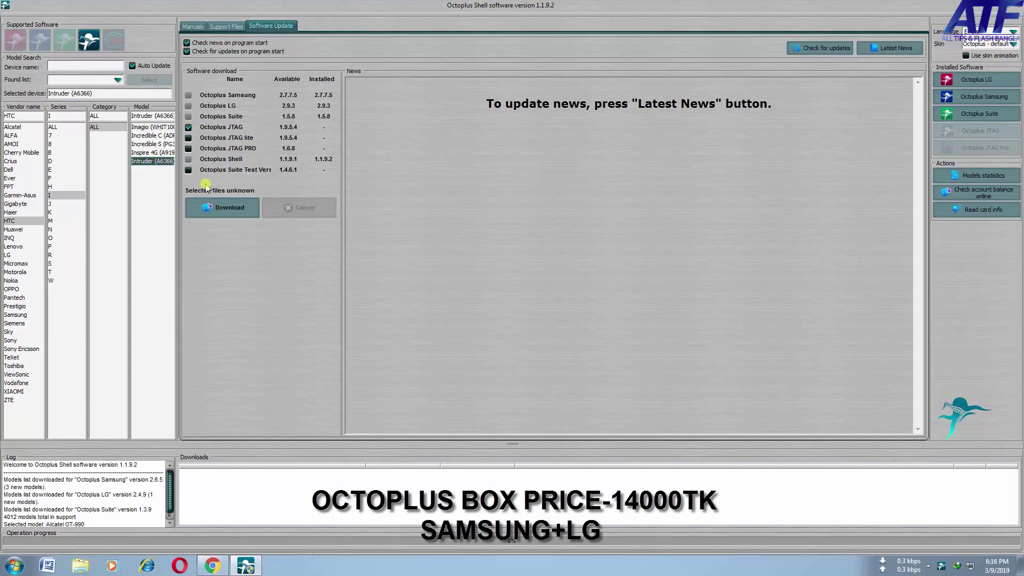
Select the XIAOMI model Redmi_2 from the vendor list and examine its support files and the LG folder
left_click_drag(16, 125, 19, 359)
left_click(22, 392)
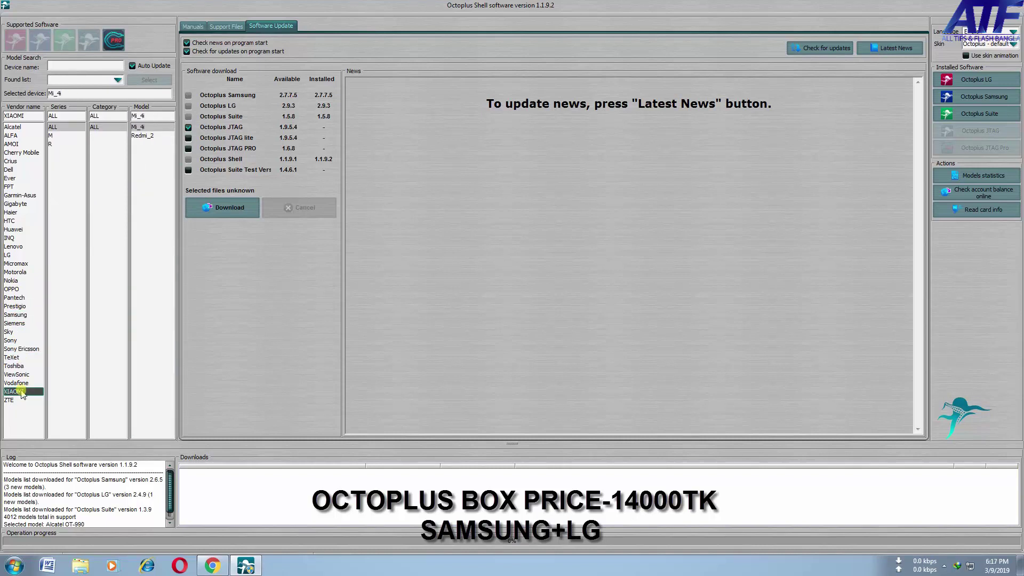
left_click(150, 136)
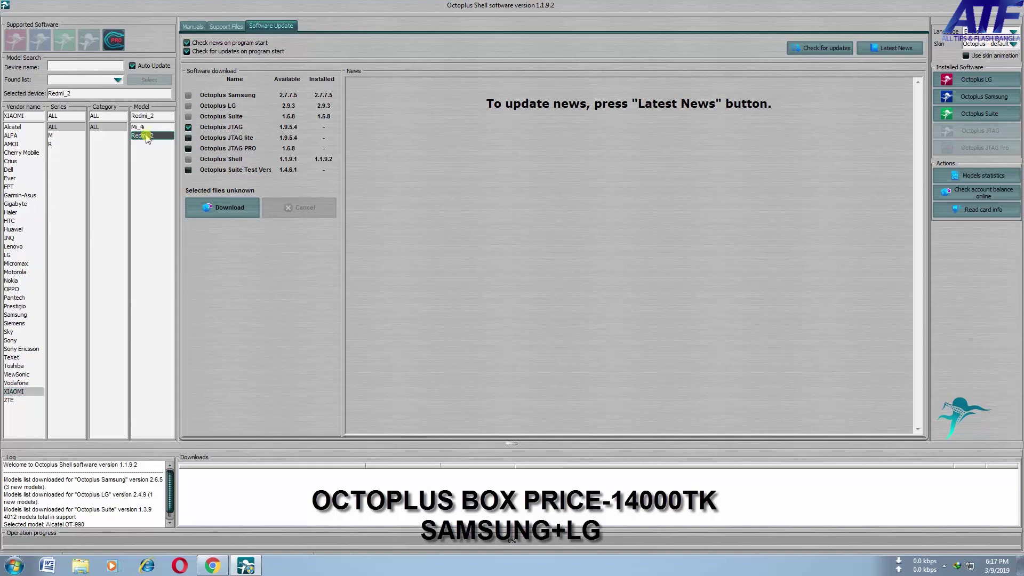
left_click(226, 26)
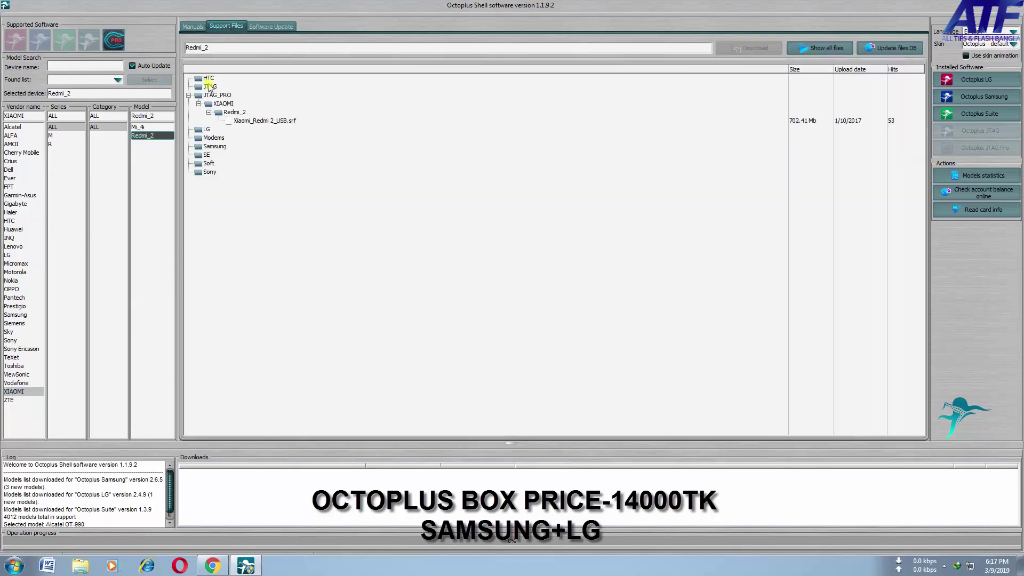
left_click(198, 131)
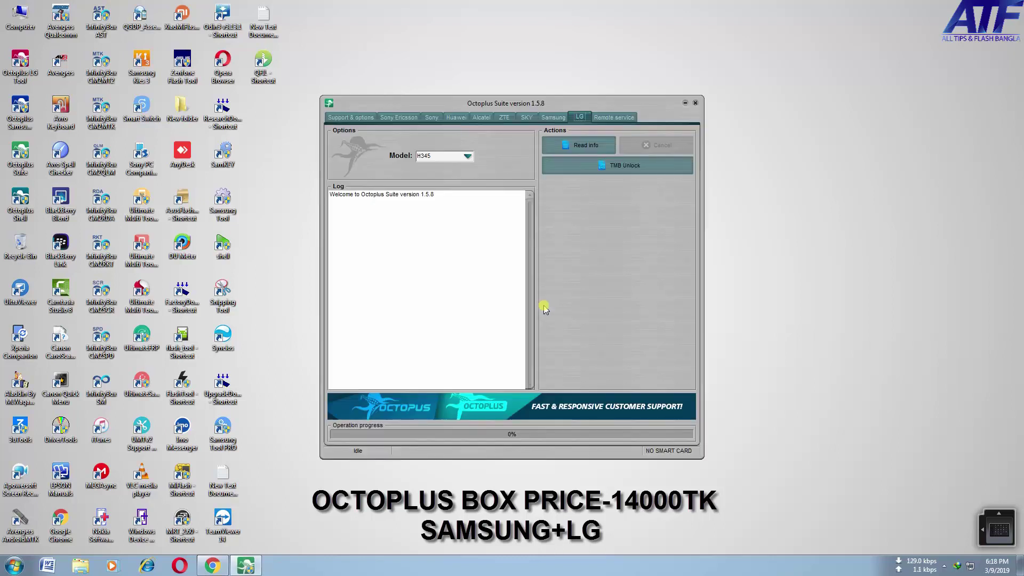
In Octoplus Suite, examine the support options, the functions for each phone brand from Sony Ericsson to LG, and the remote service
left_click(344, 118)
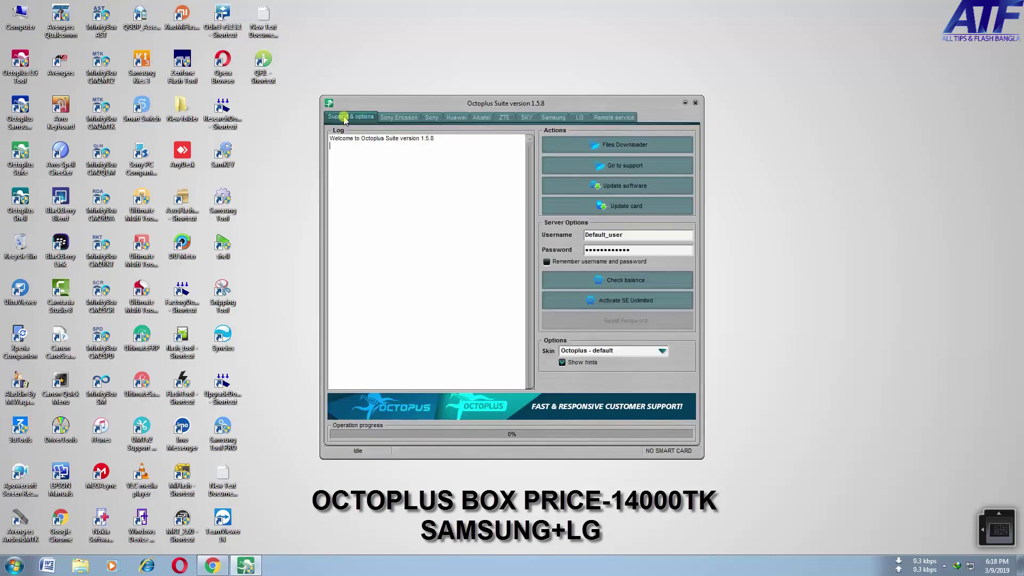
left_click(430, 117)
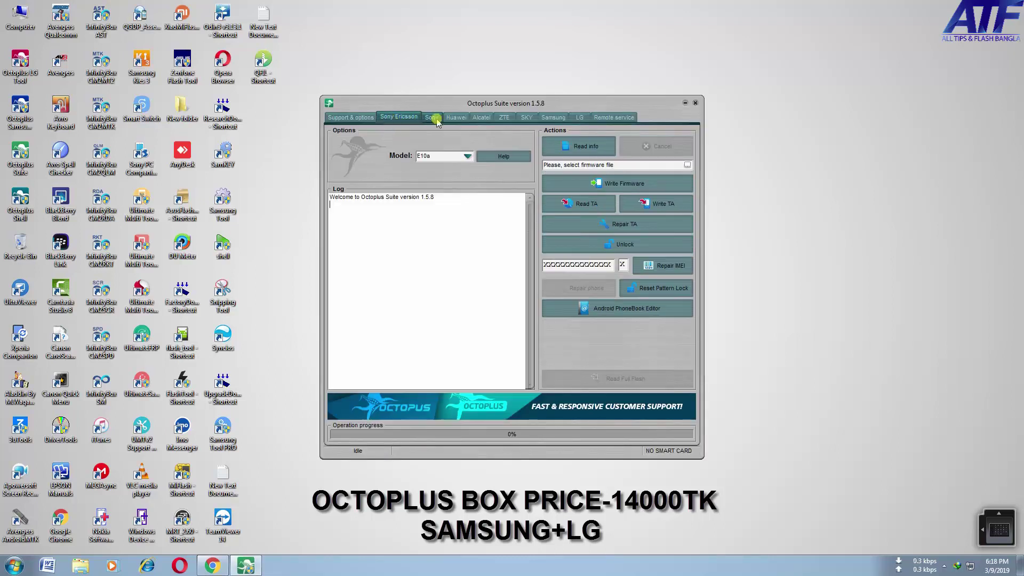
left_click(455, 119)
left_click(481, 118)
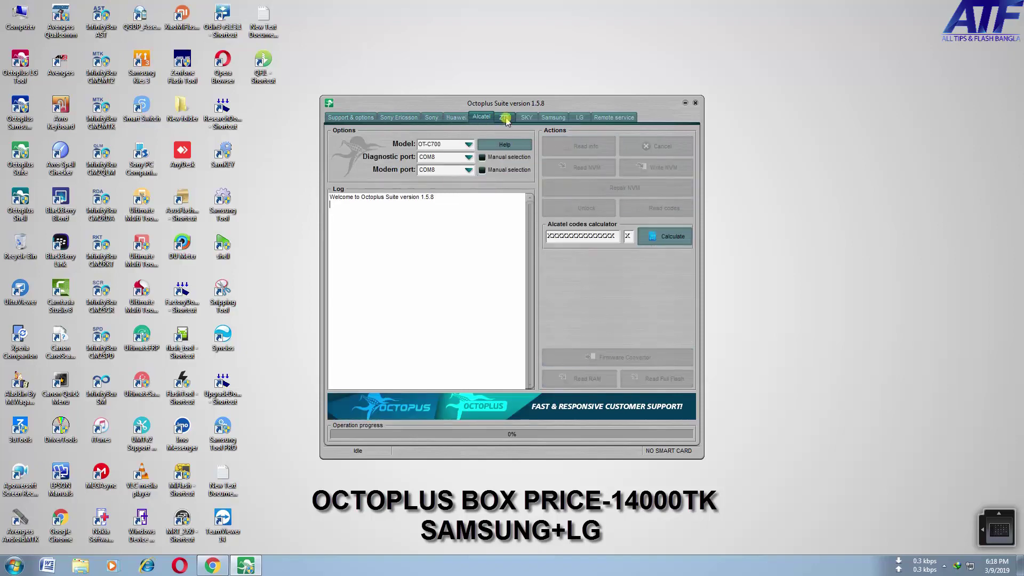
left_click(504, 117)
left_click(527, 117)
left_click(553, 118)
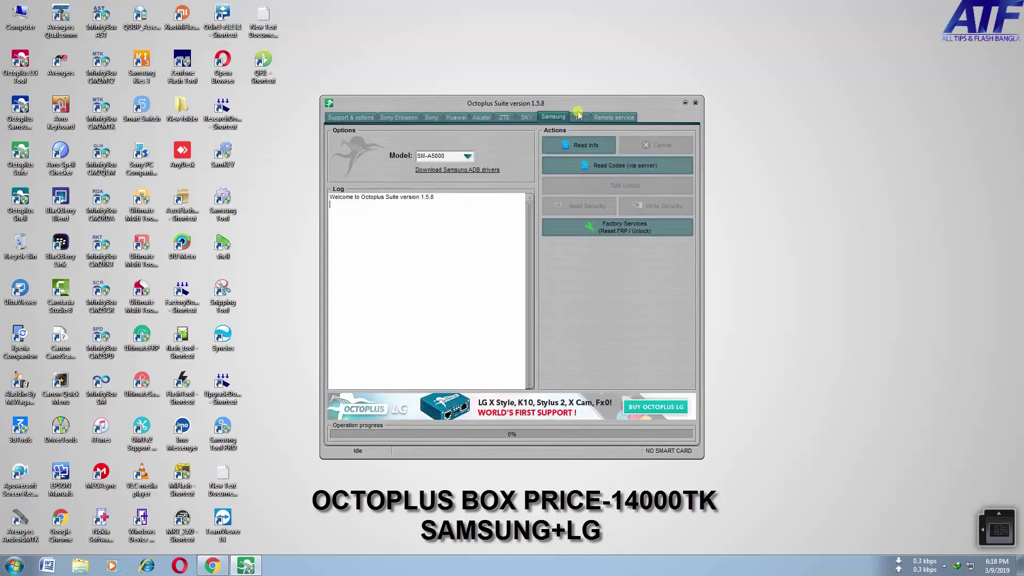
left_click(581, 117)
left_click(614, 118)
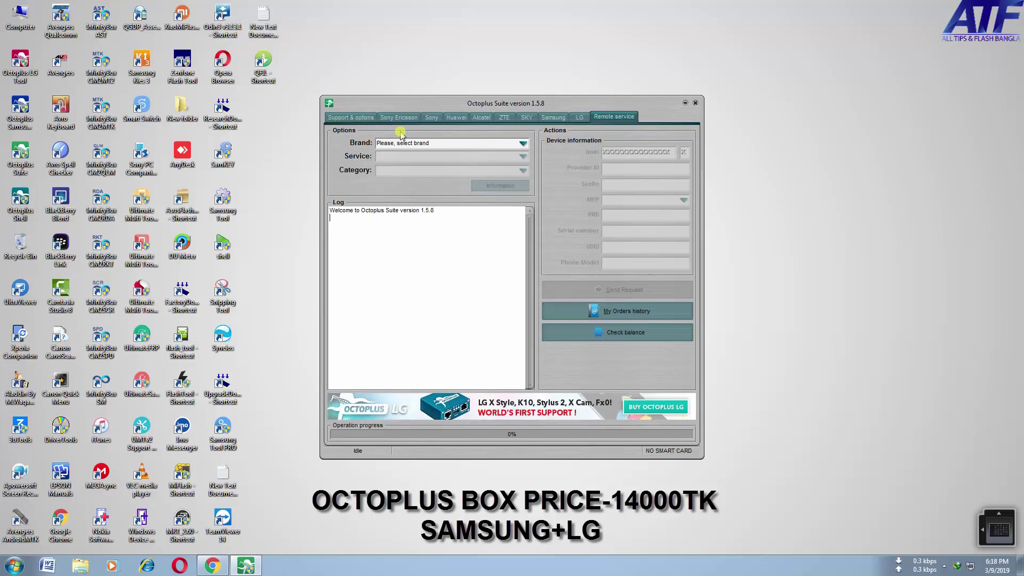
left_click(349, 117)
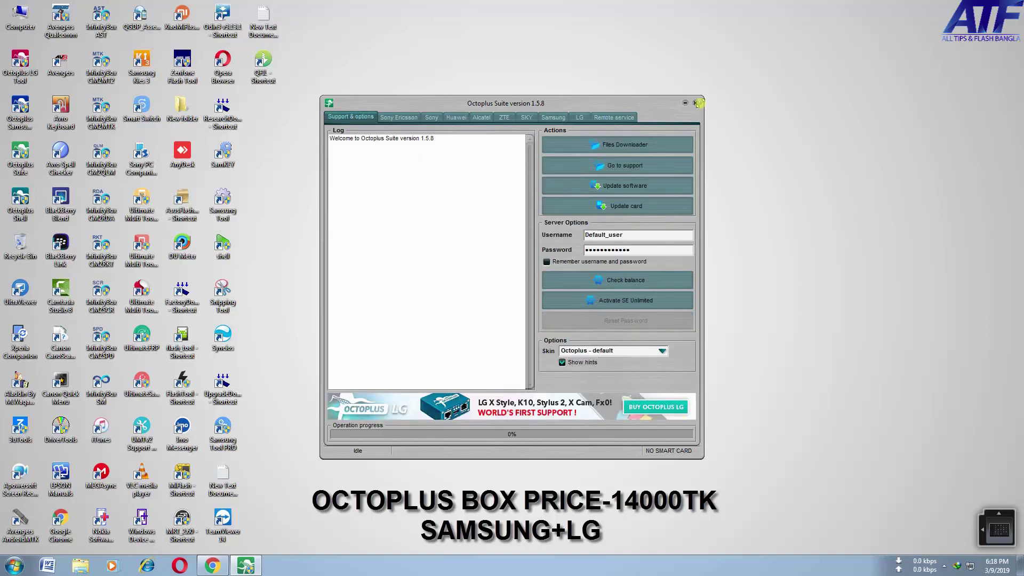